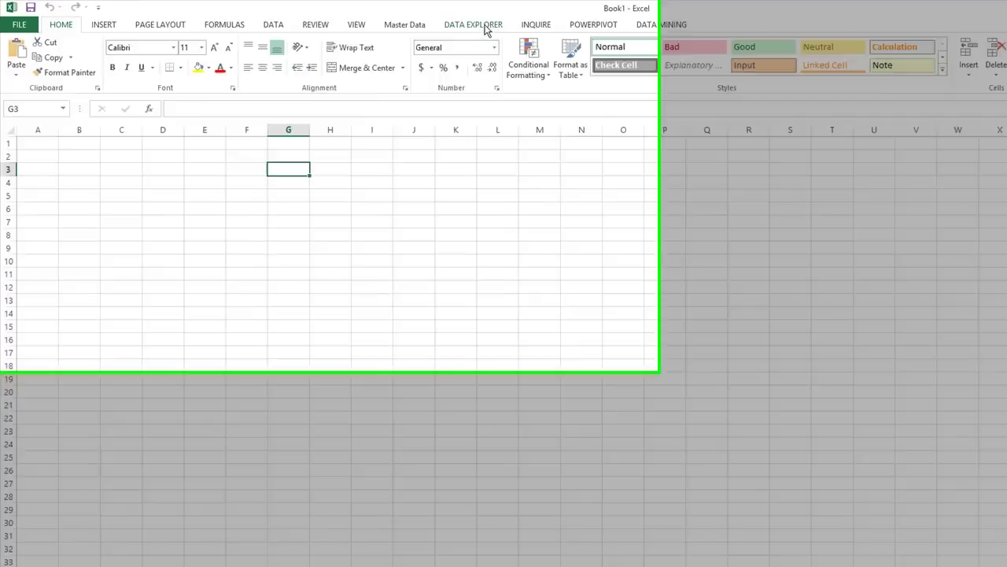
- Start a Data Explorer query from the Excel workbook Products and Orders in the Demo > Data Explorer folder
click(486, 28)
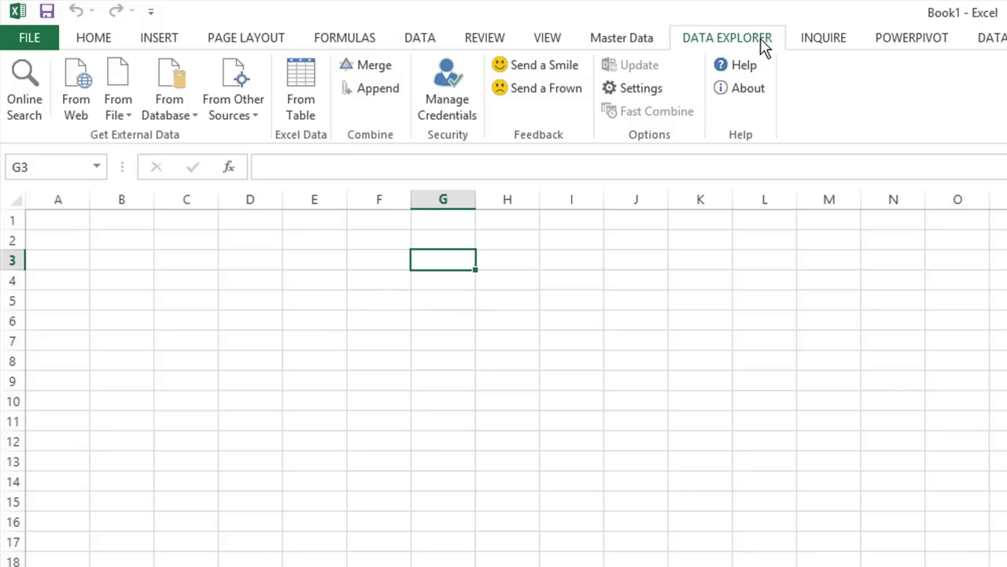
click(132, 124)
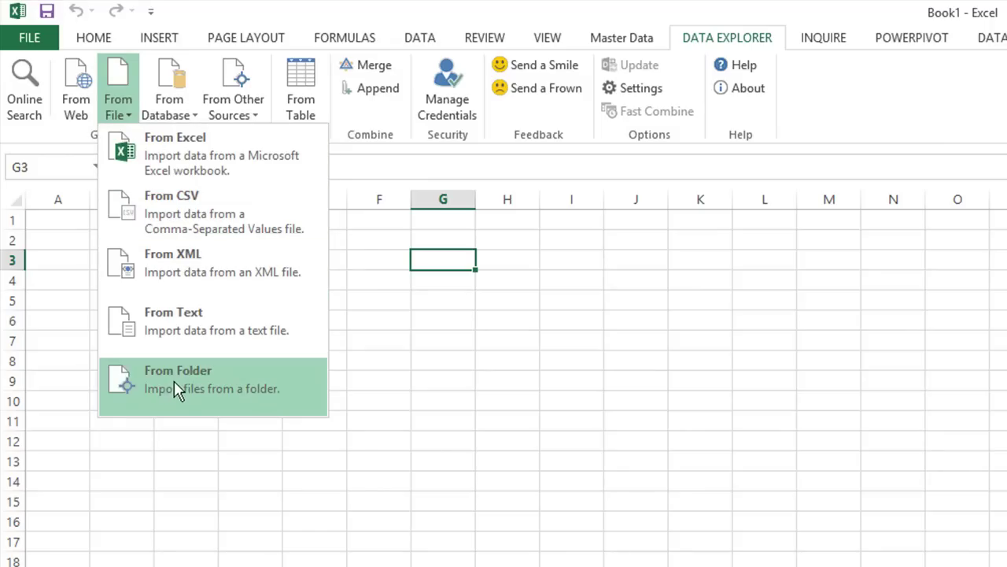
click(196, 154)
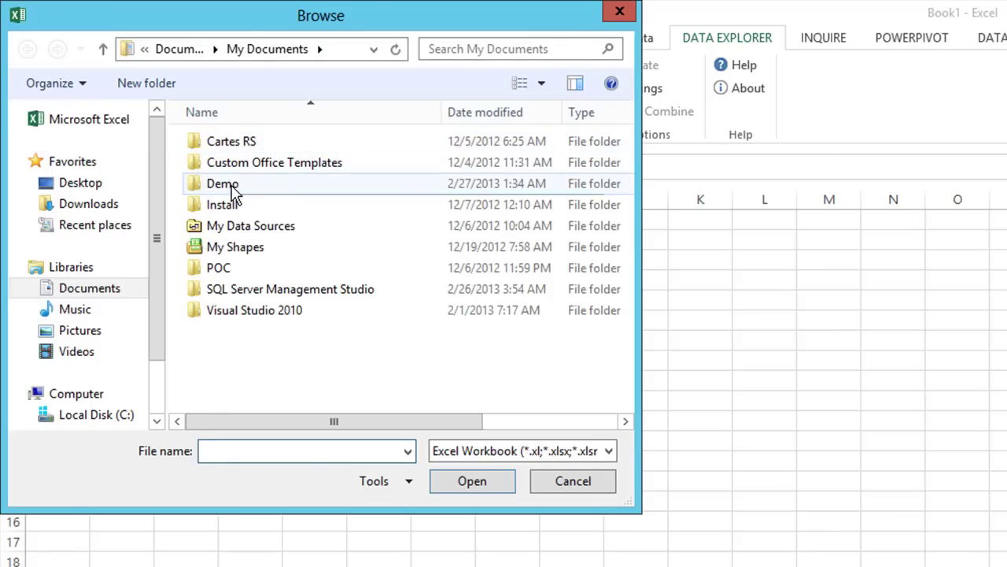
double_click(233, 186)
double_click(251, 144)
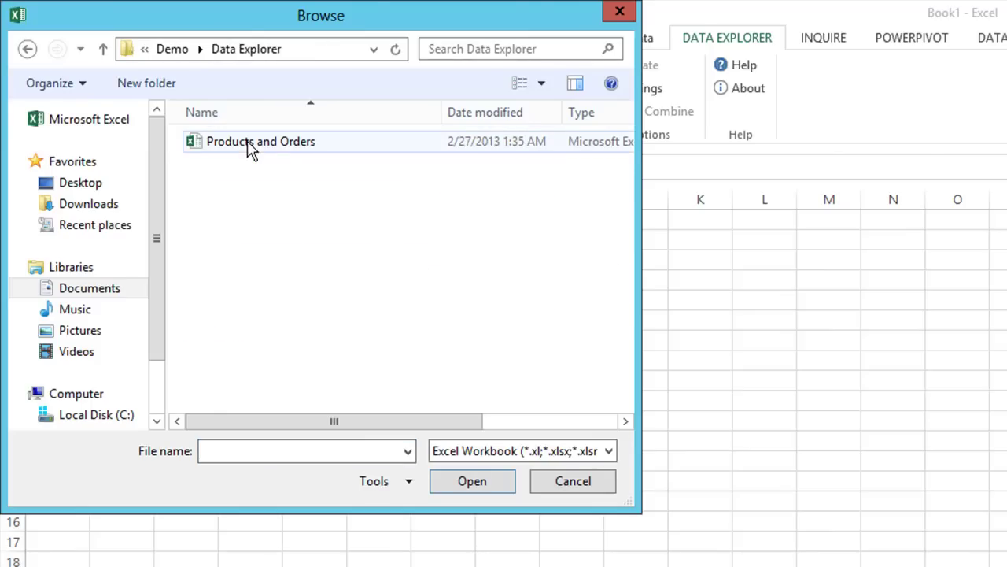
double_click(209, 148)
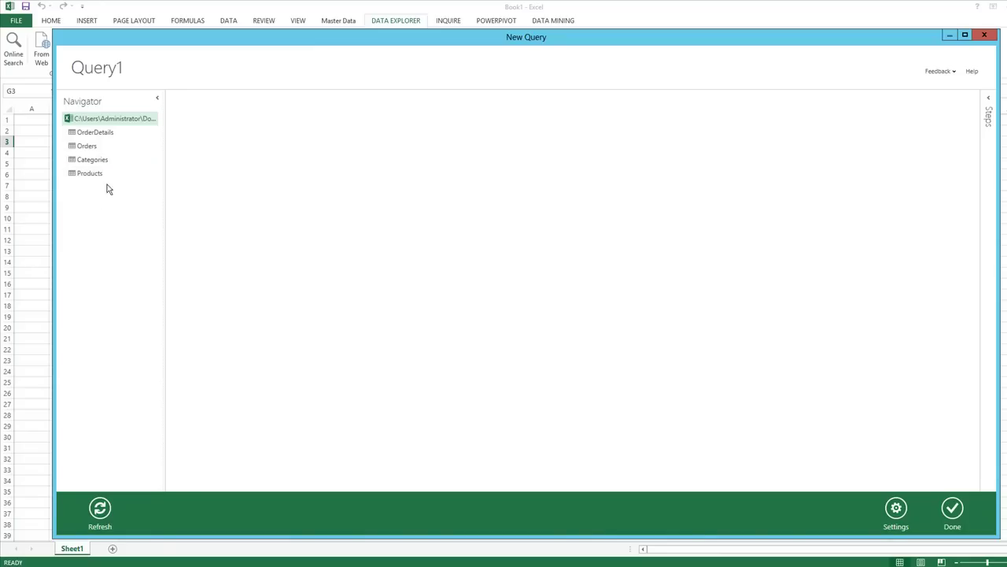
- Choose the Products table for the query and use its first row as headers
click(90, 175)
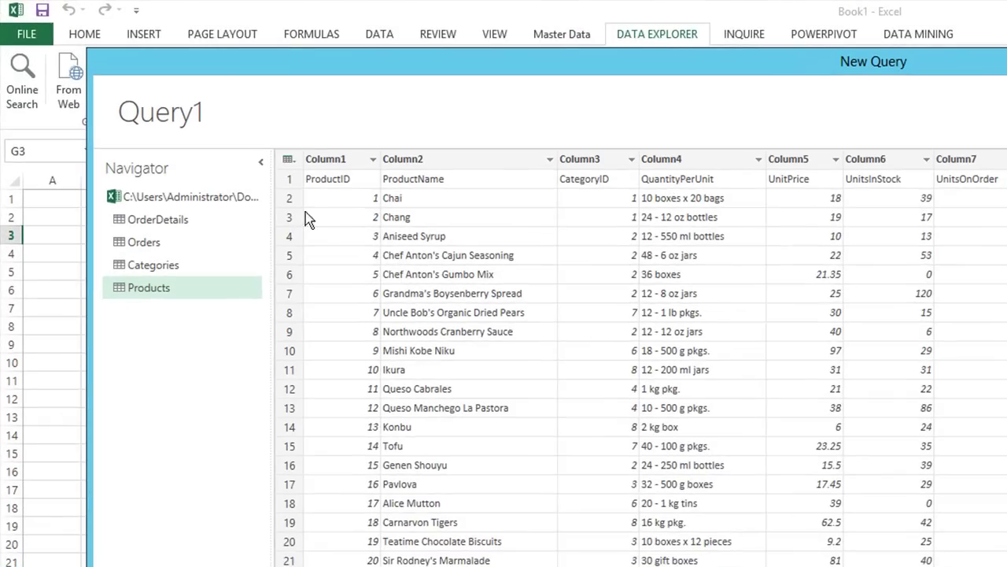
click(291, 162)
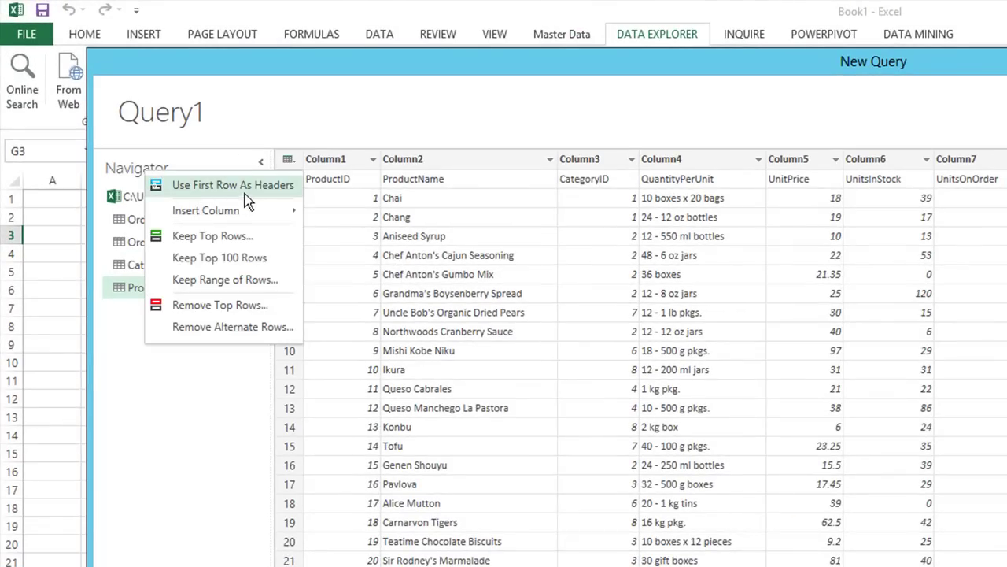
click(272, 186)
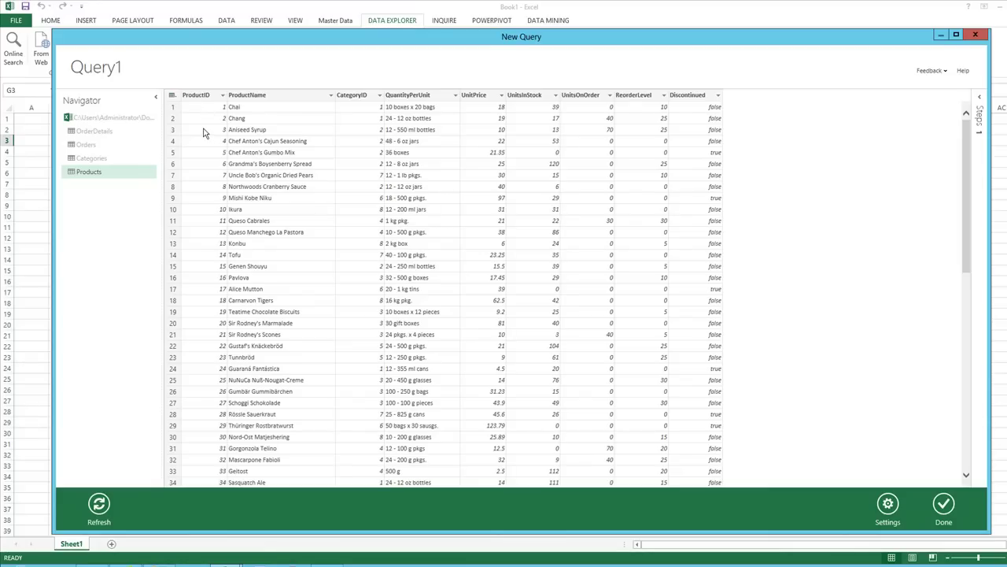
- Keep only the ProductID, ProductName, QuantityPerUnit and UnitPrice columns, hiding all others, and load the query into the workbook
click(199, 95)
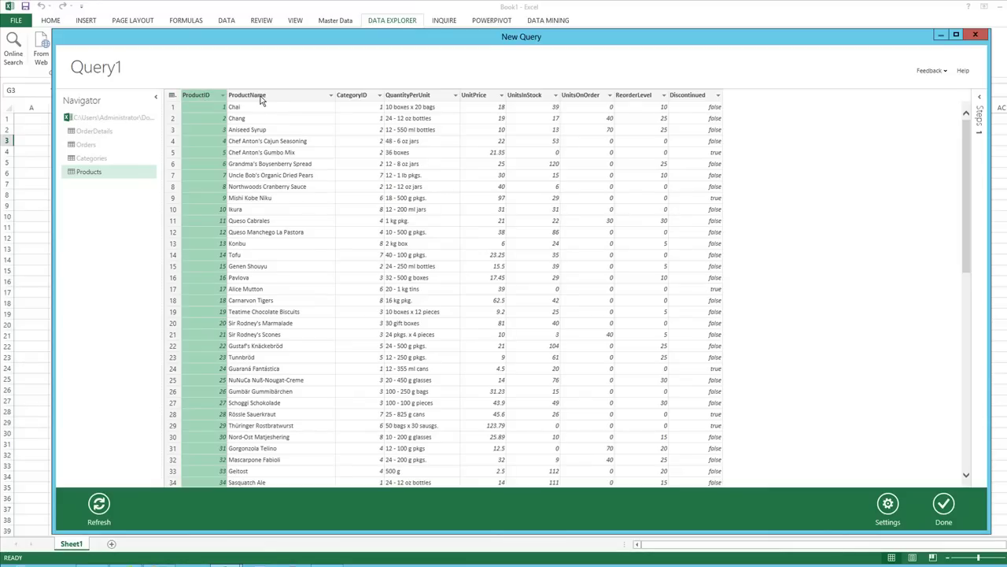
ctrl+click(261, 100)
ctrl+click(420, 96)
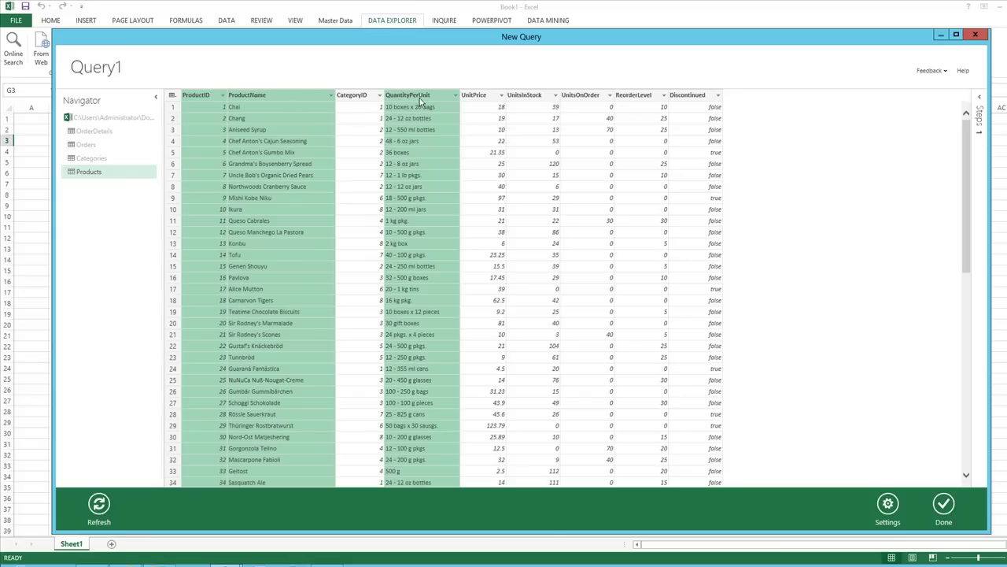
ctrl+click(480, 95)
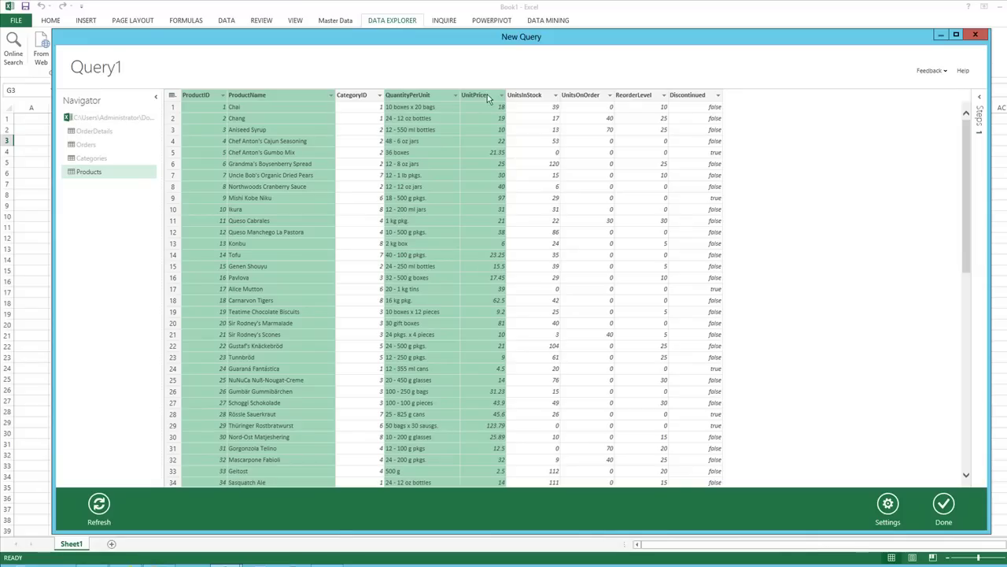
right_click(443, 98)
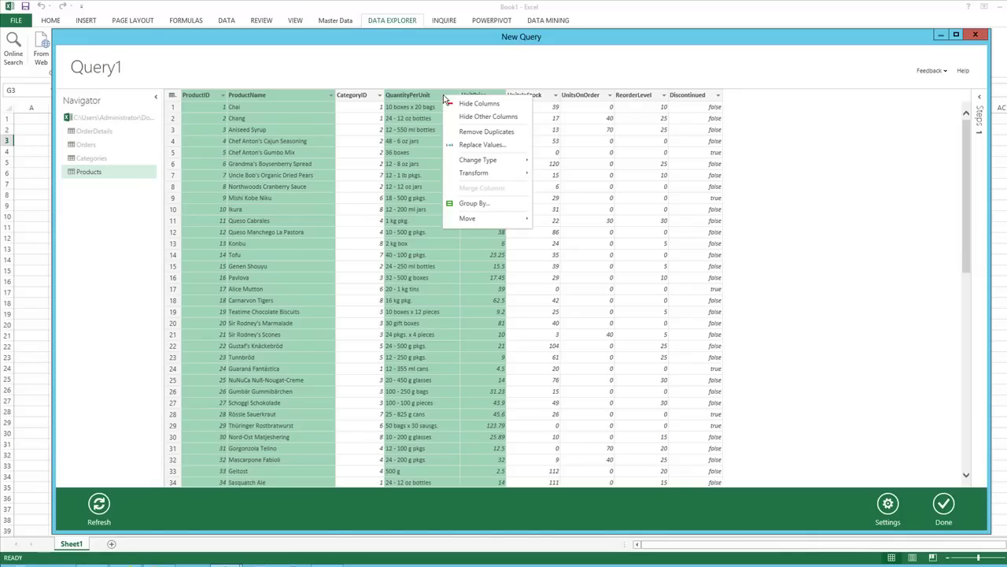
click(517, 119)
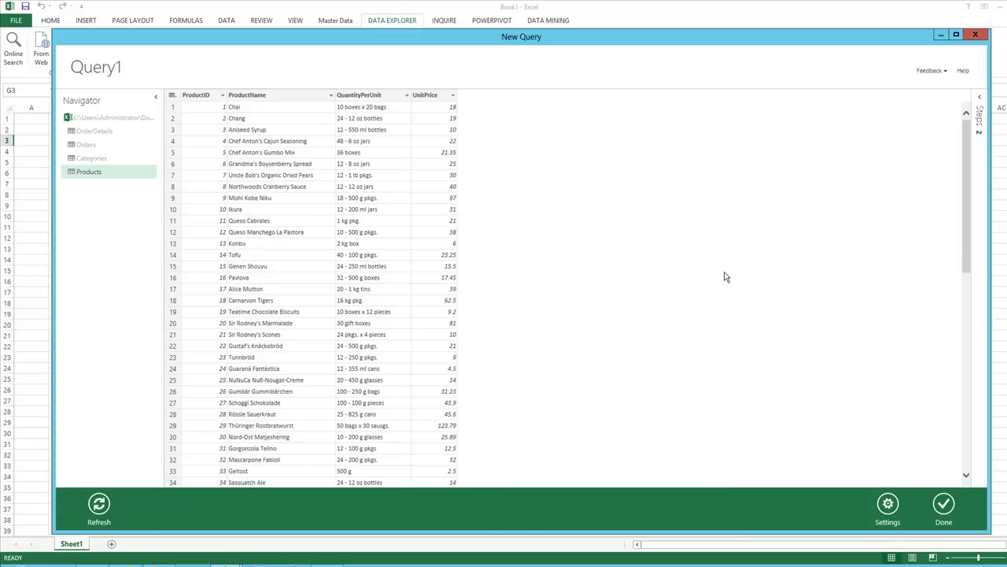
click(943, 505)
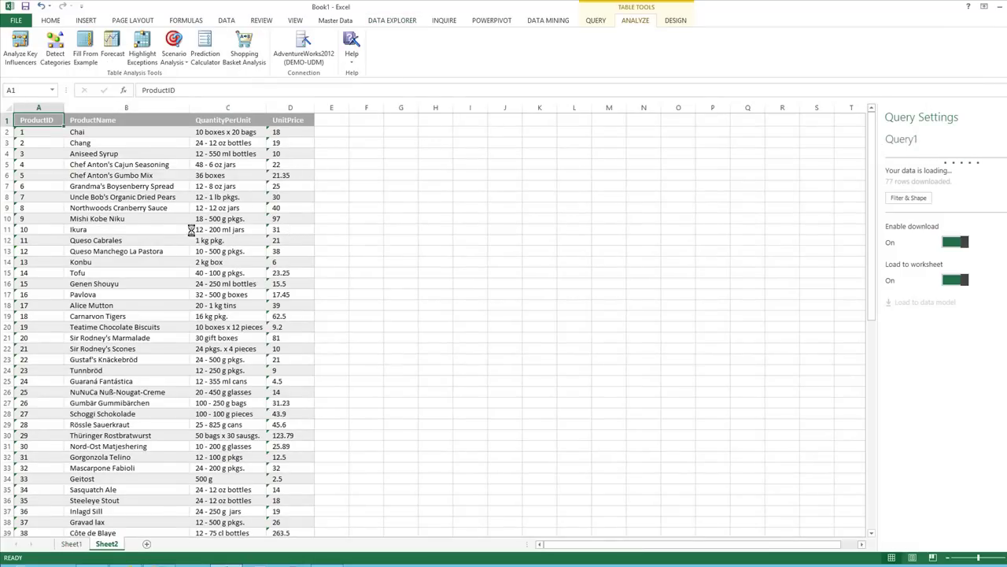
- Rename the worksheet holding the loaded product table as Produits
right_click(112, 545)
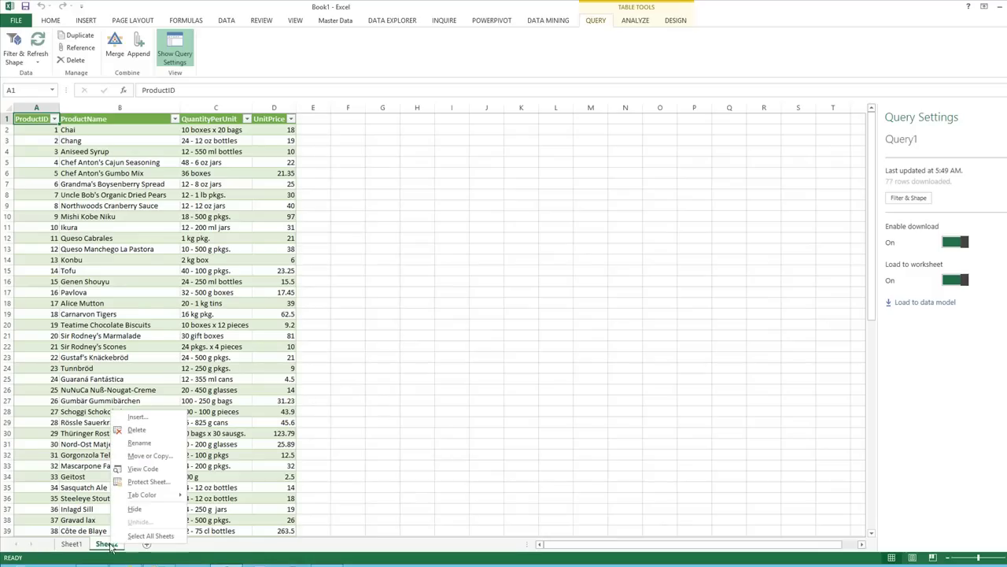
click(146, 444)
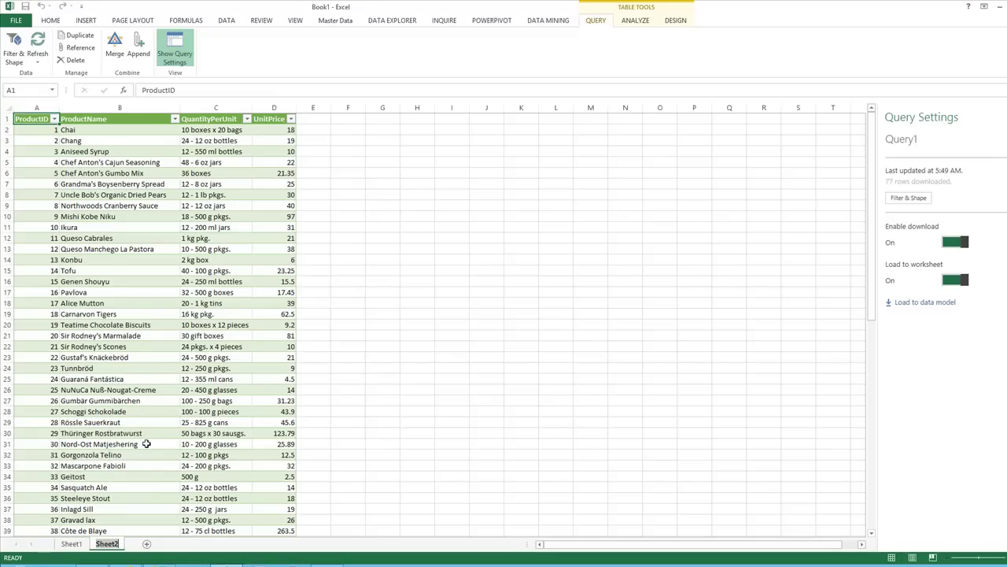
text(Produits)
click(153, 410)
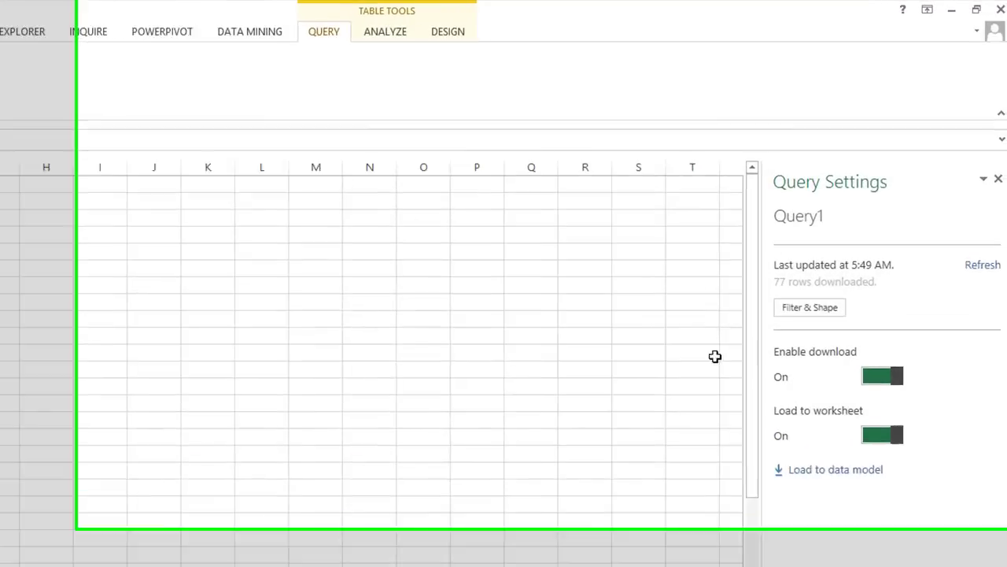
- Rename the product query as Produits
click(815, 212)
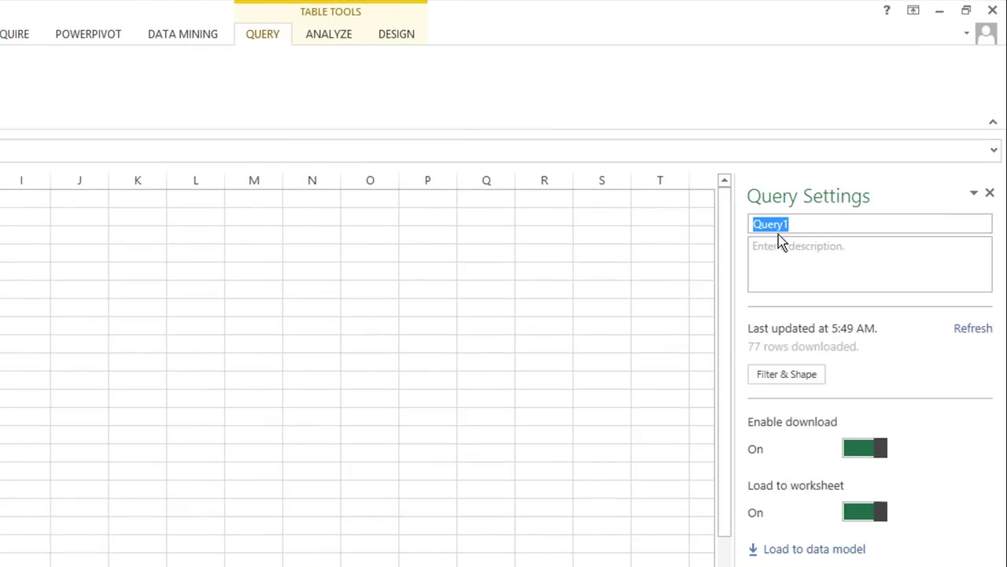
text(Produit)
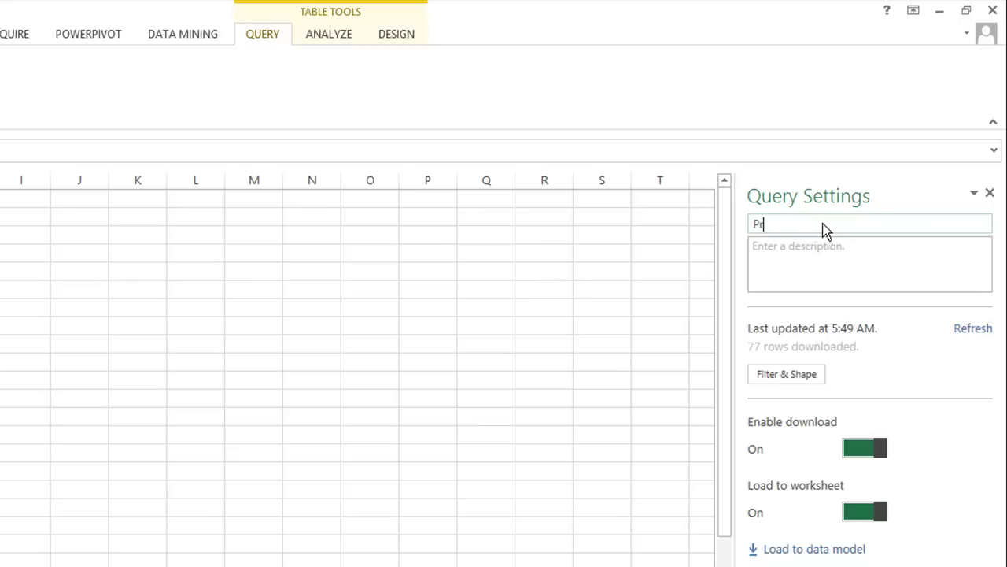
text(s)
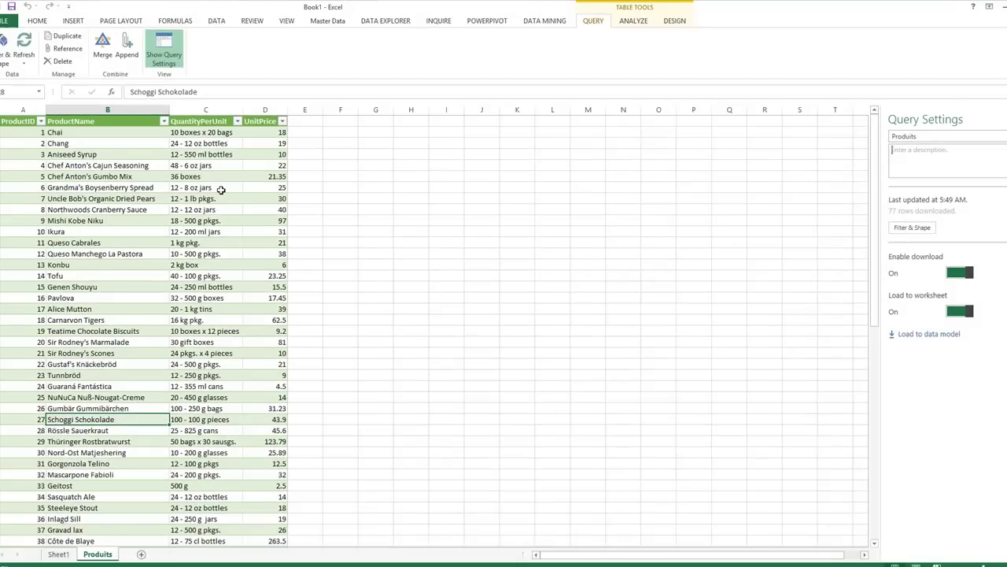
click(233, 186)
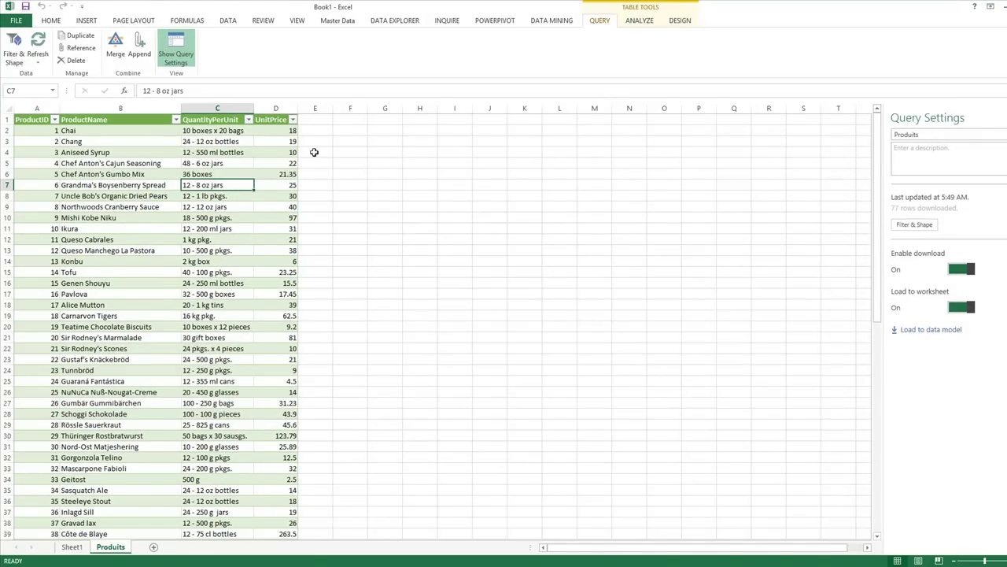
click(406, 22)
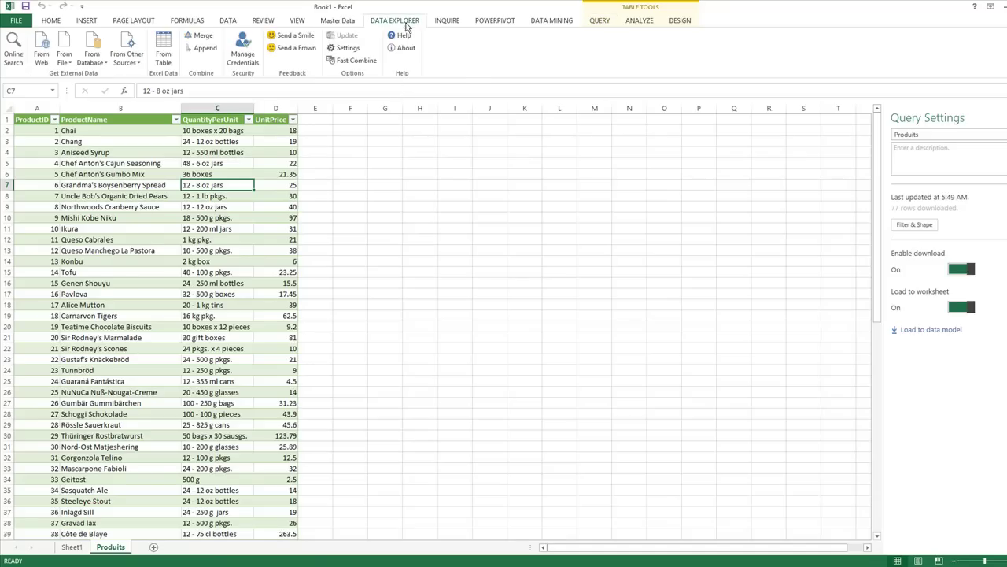
click(134, 66)
click(200, 111)
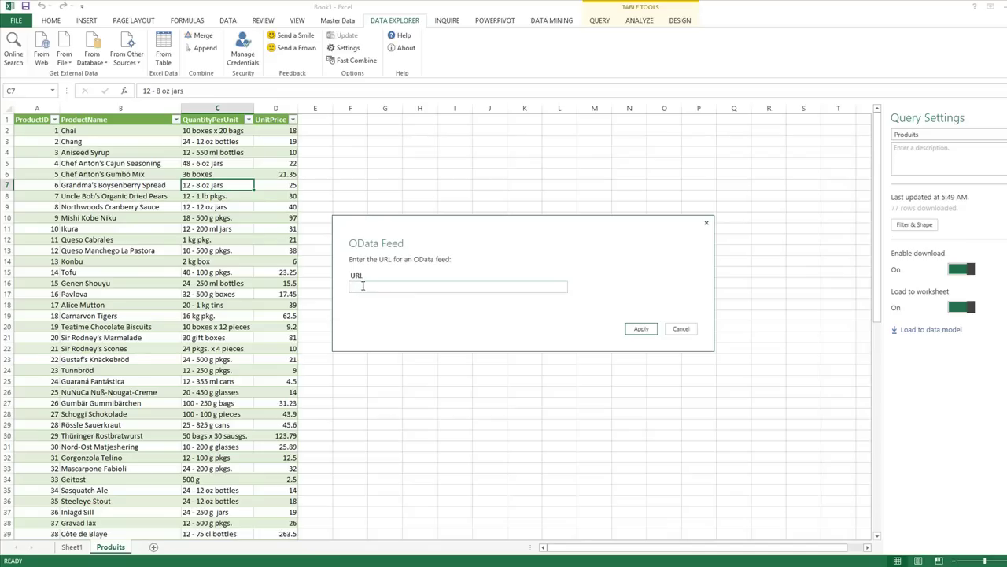
text(http://services.odata.org/Northwind/Northwind.svc)
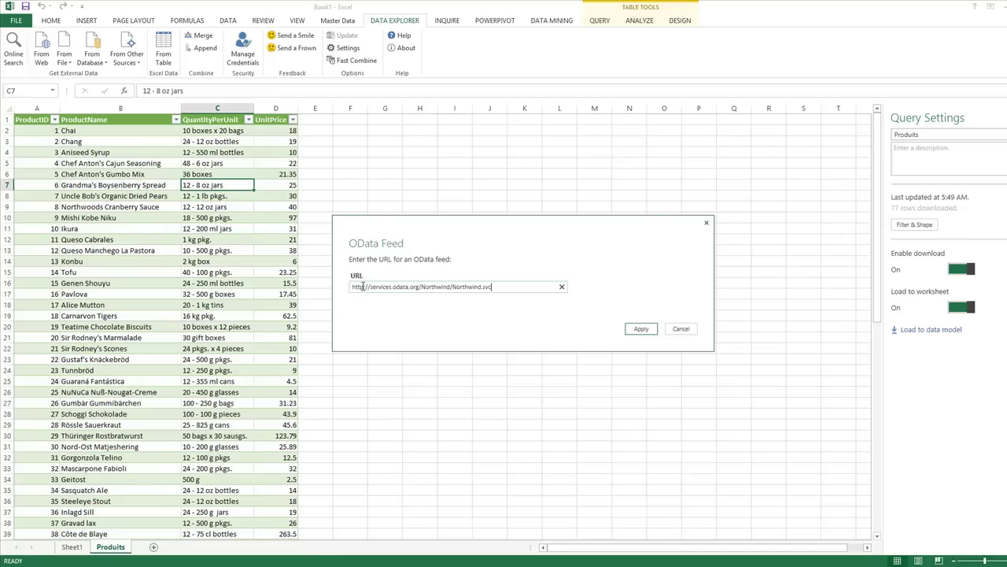
click(641, 331)
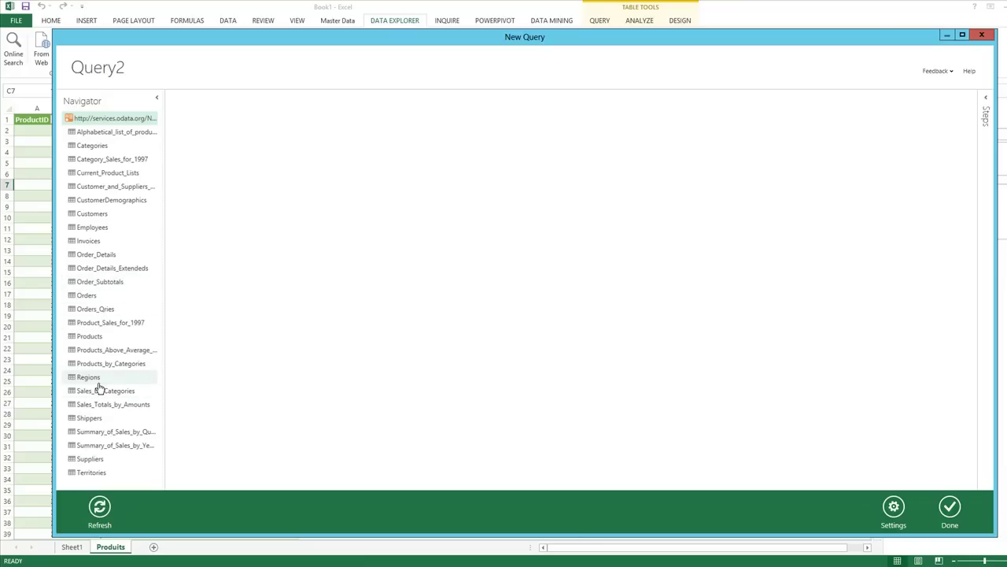
click(89, 297)
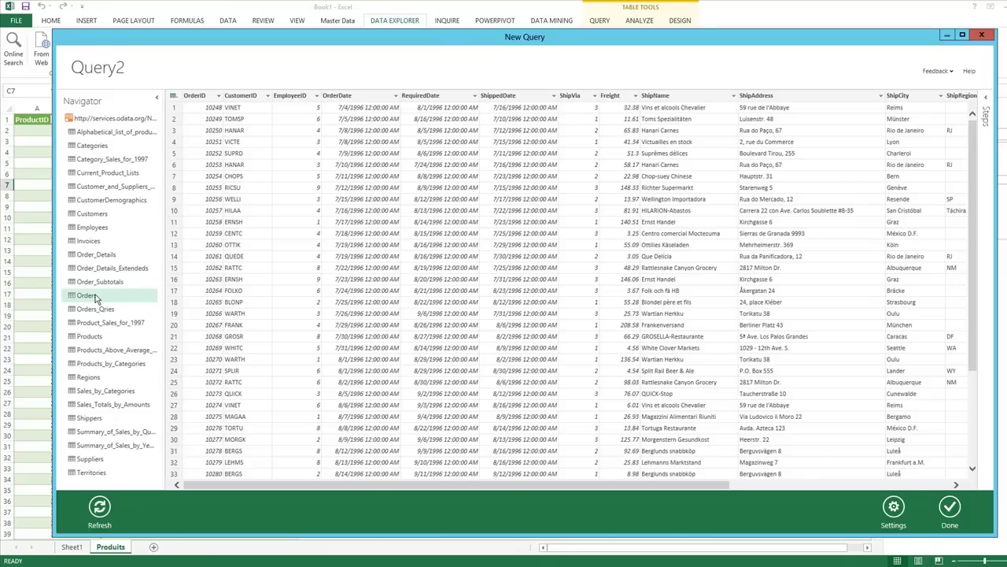
- Expand the Order_Details column of the Orders table with only ProductID, UnitPrice and Quantity
drag(247, 486, 270, 485)
drag(420, 488, 501, 485)
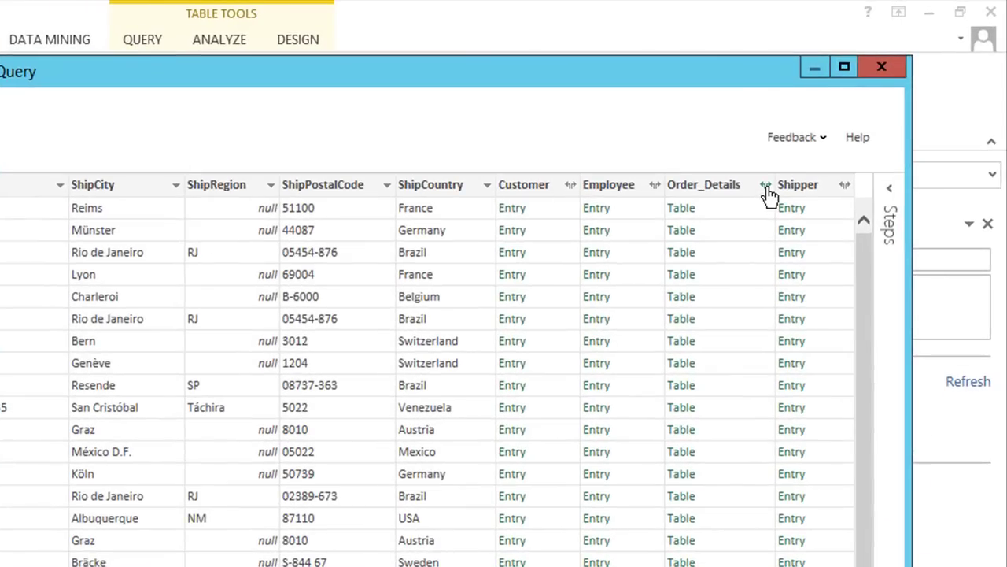
click(826, 140)
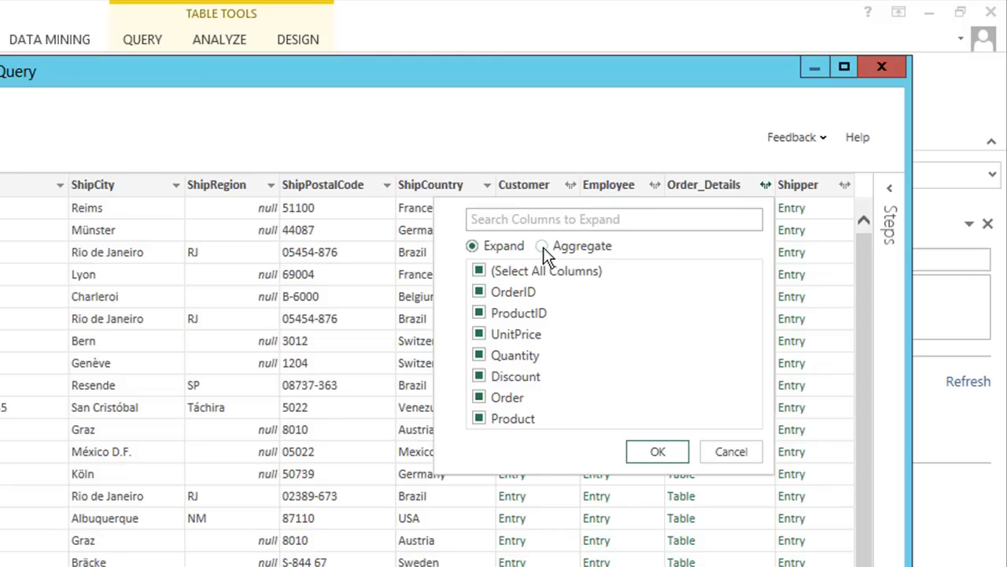
click(479, 270)
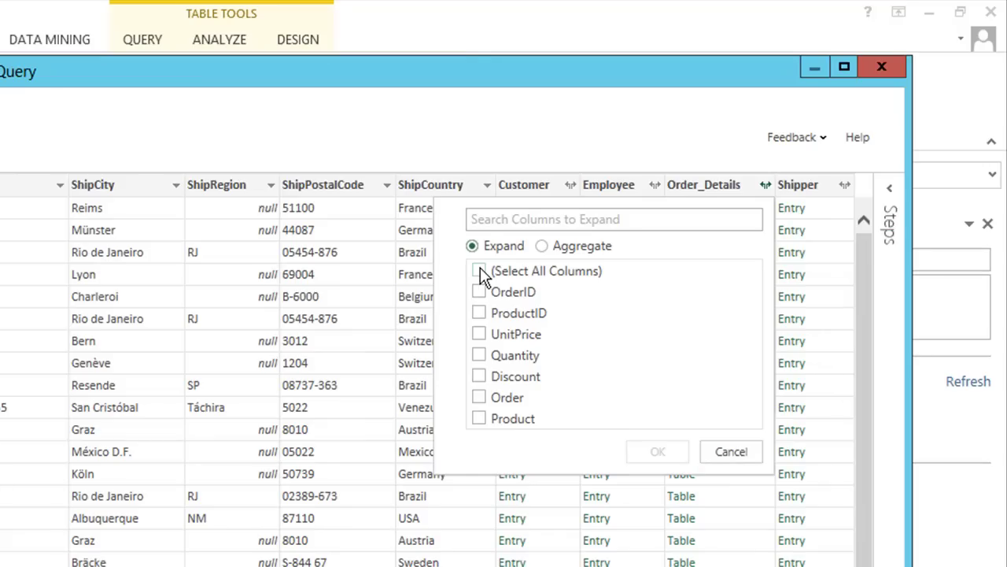
click(478, 314)
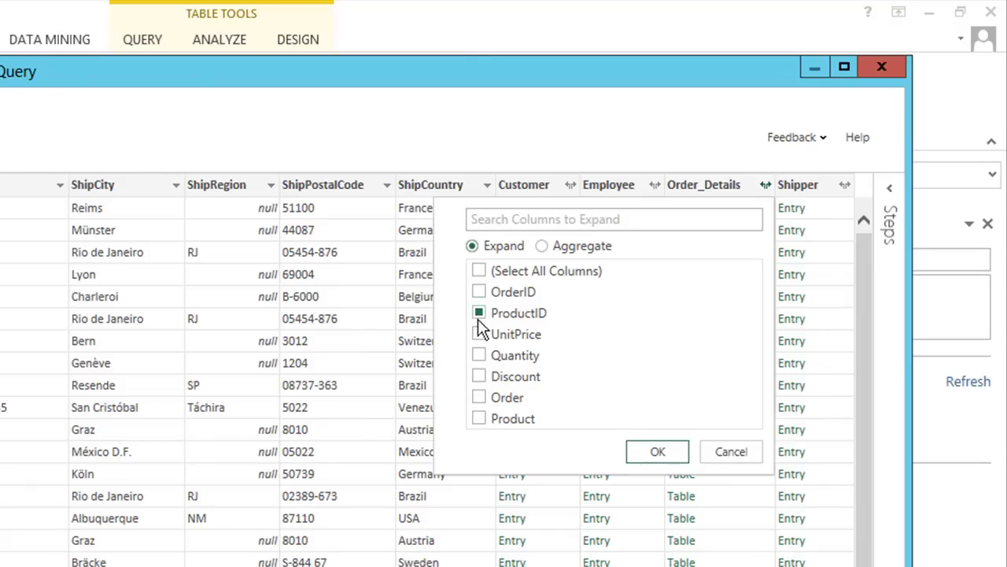
click(479, 335)
click(480, 356)
click(657, 452)
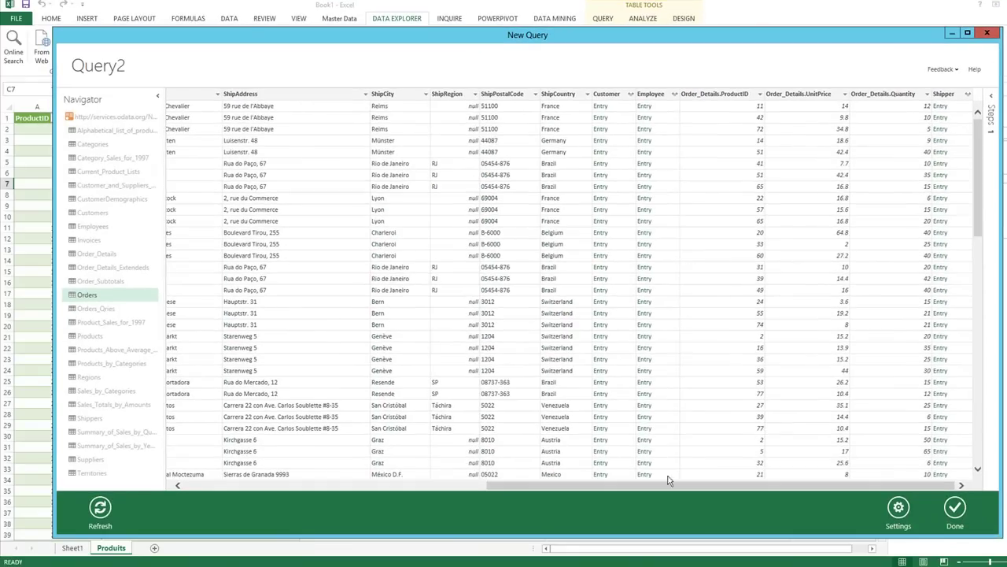
- Keep only the OrderDate, Order_Details.ProductID, Order_Details.UnitPrice and Order_Details.Quantity columns, hiding all other columns of the Orders table
drag(627, 524, 312, 515)
drag(366, 480, 290, 482)
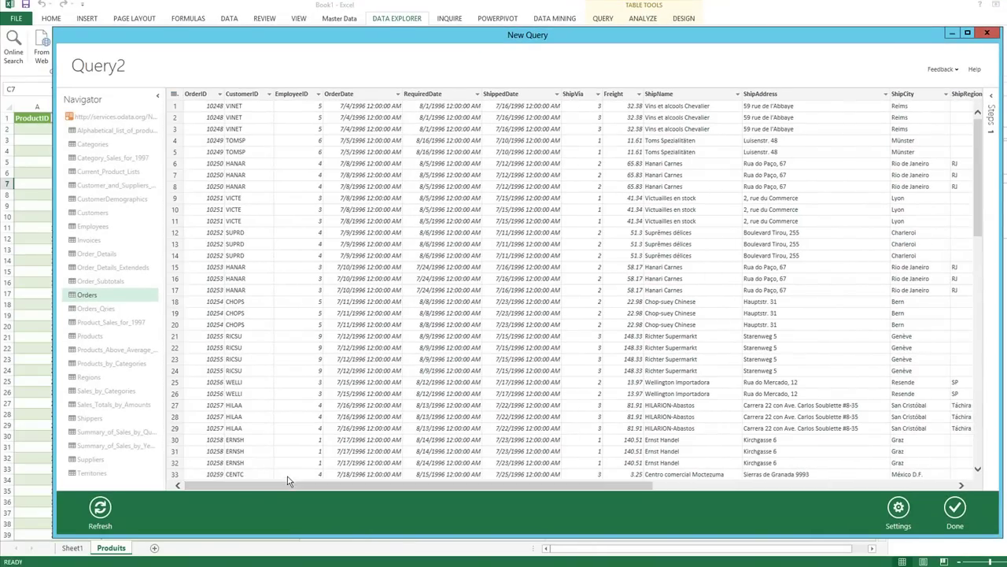
click(365, 95)
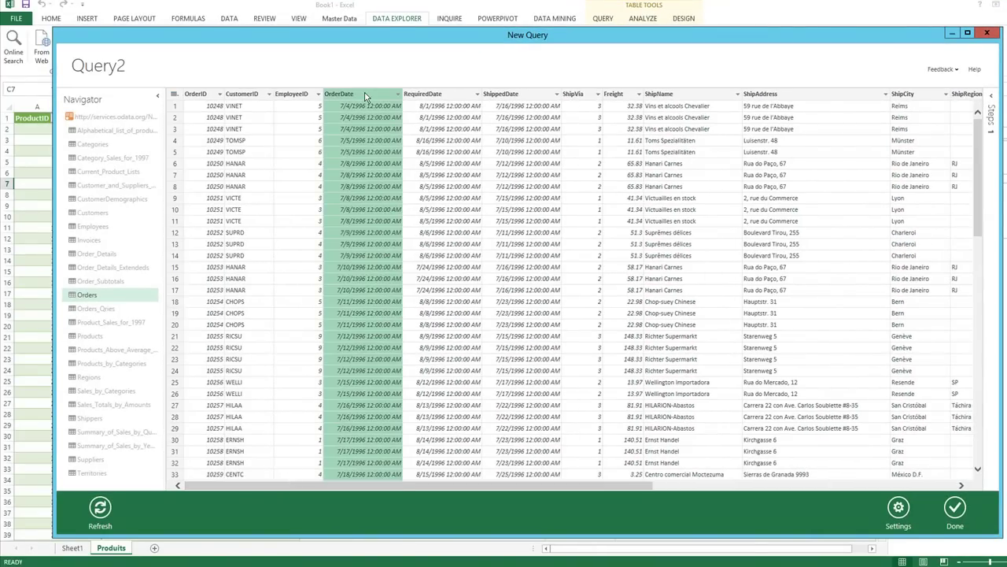
drag(505, 489, 836, 485)
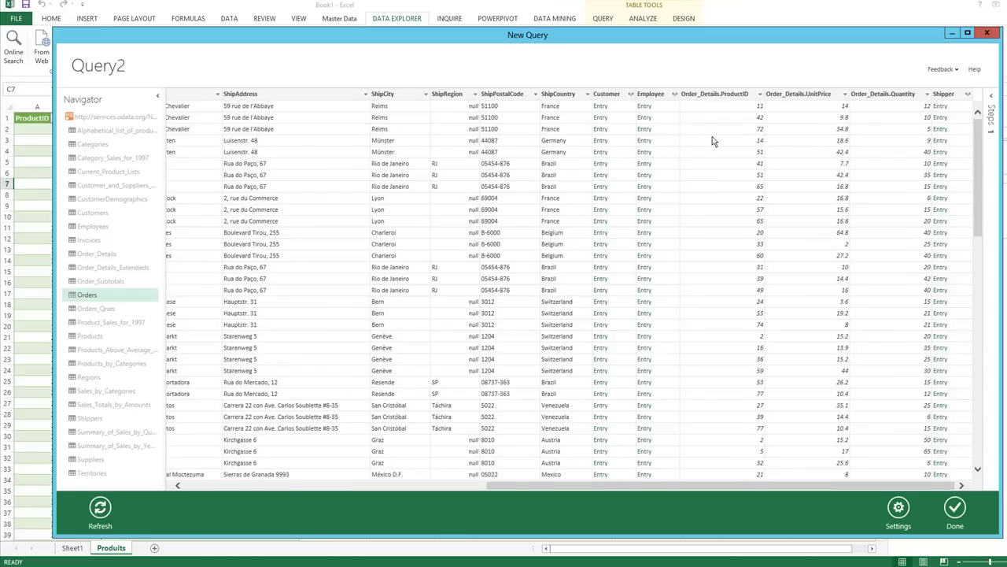
click(716, 96)
ctrl+click(820, 95)
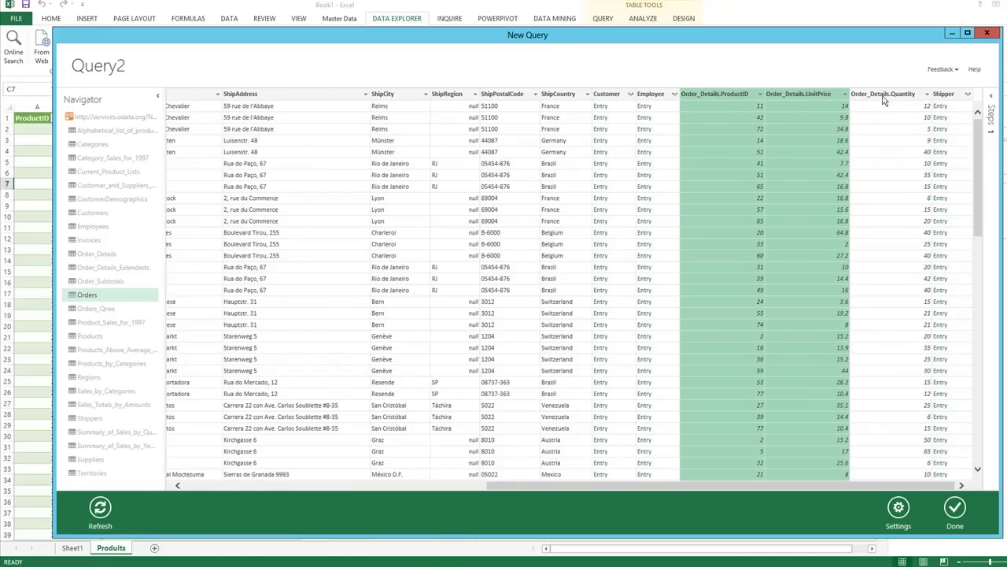
ctrl+click(883, 95)
right_click(808, 95)
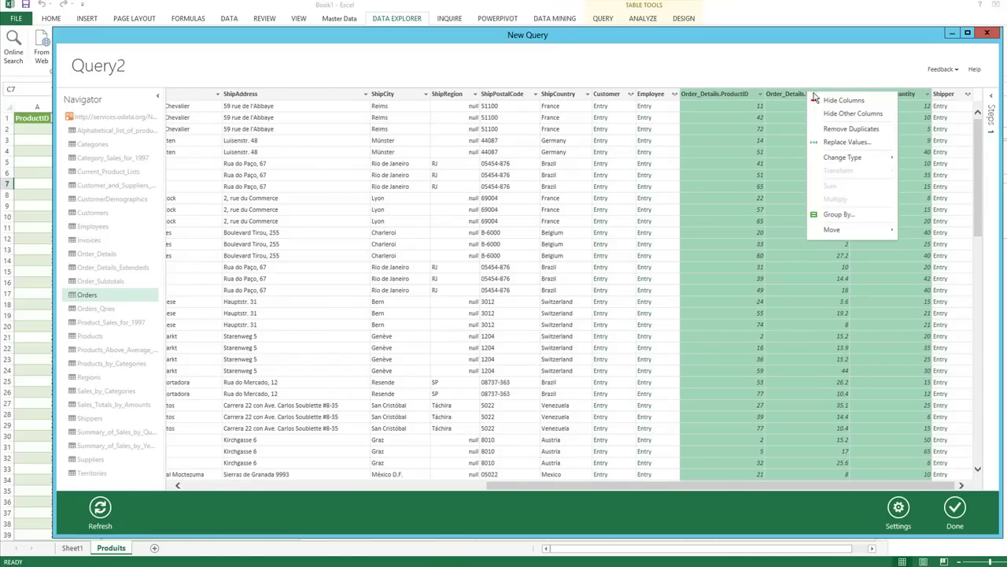
click(861, 114)
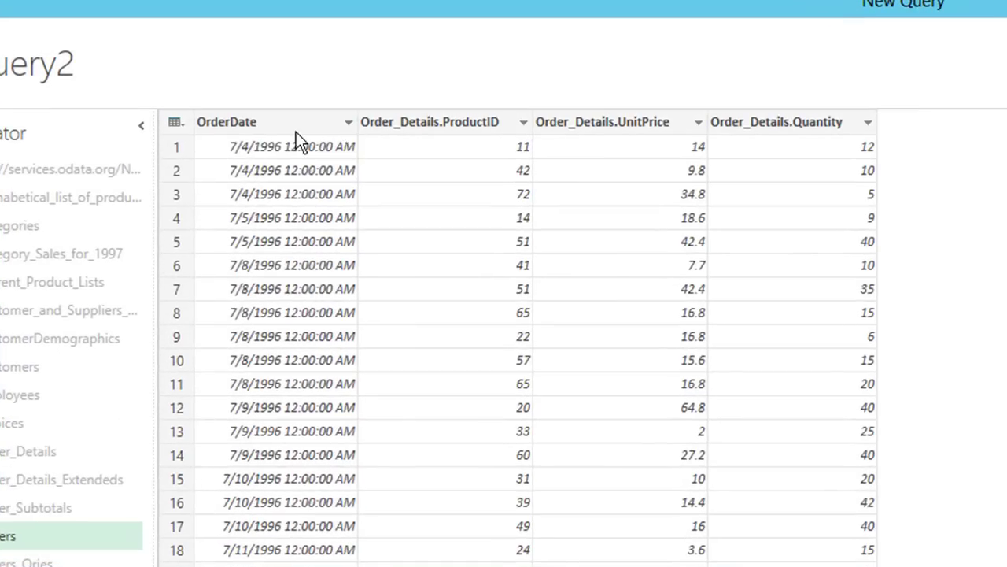
- Transform the OrderDate column's dates into their Year
click(255, 108)
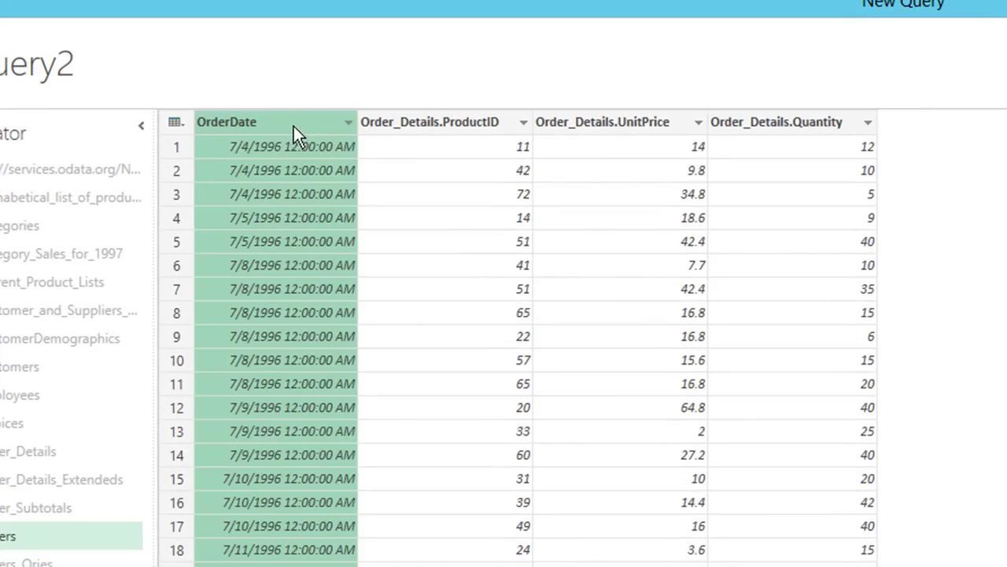
right_click(285, 129)
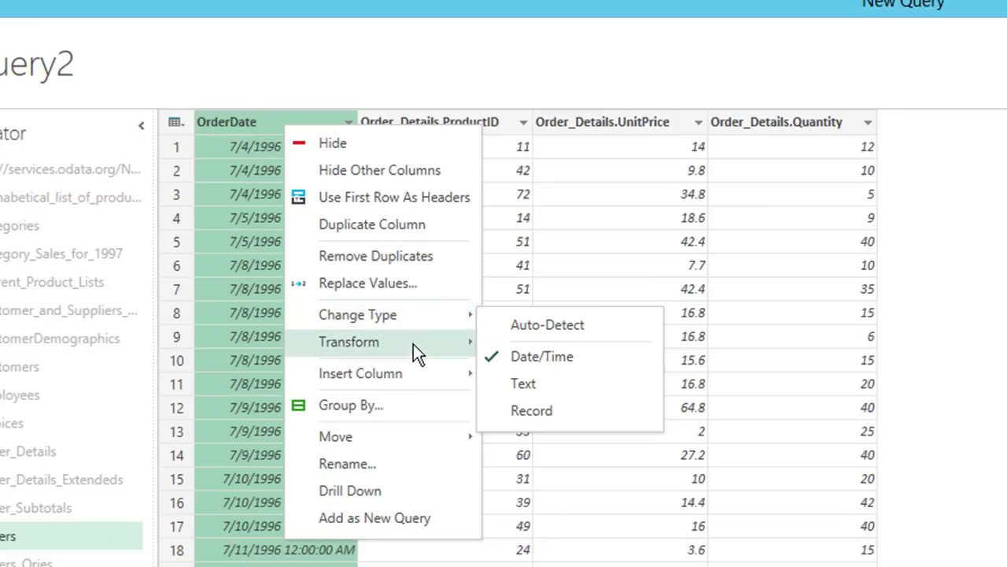
mouse_move(431, 342)
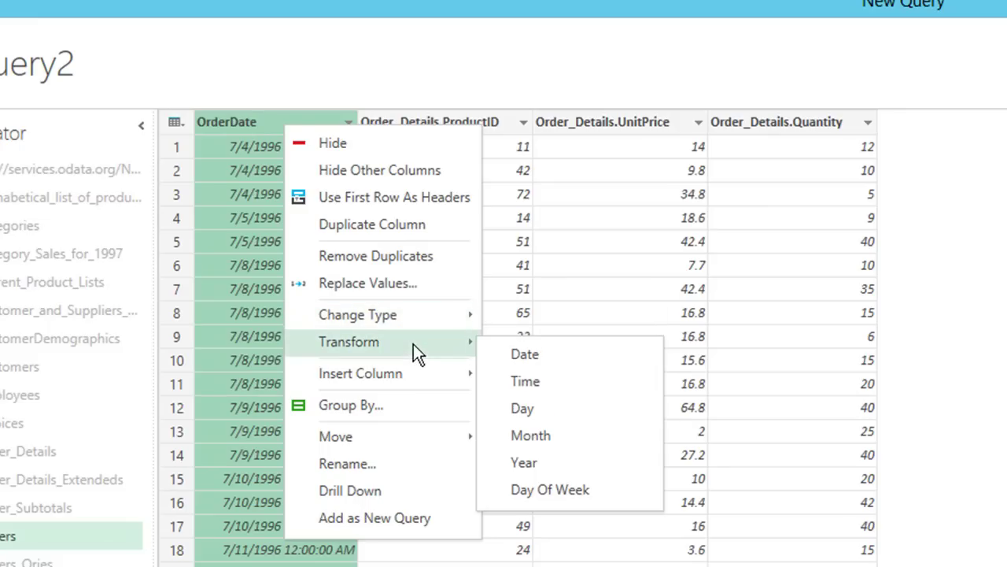
click(543, 462)
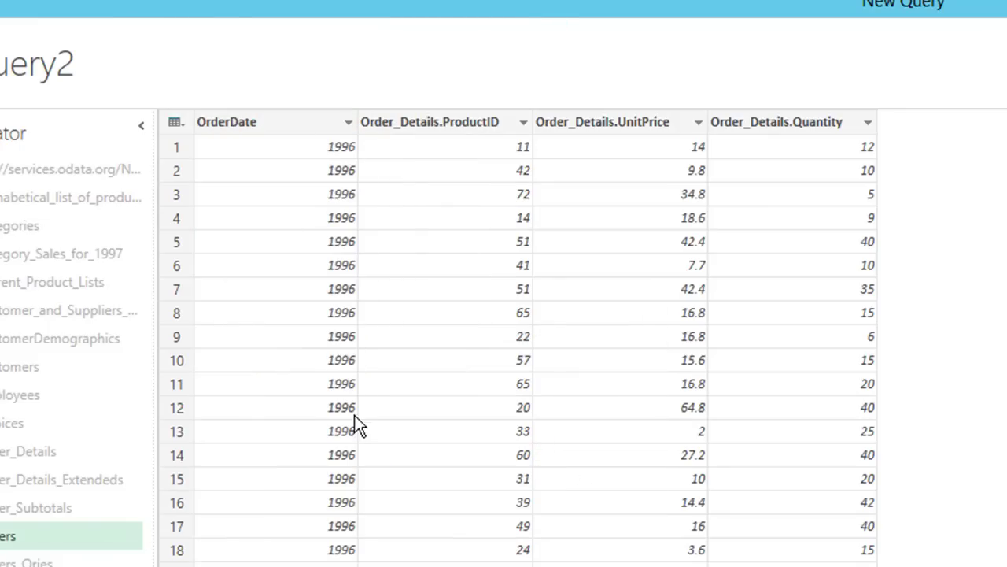
- Rename the OrderDate column as Year
right_click(229, 124)
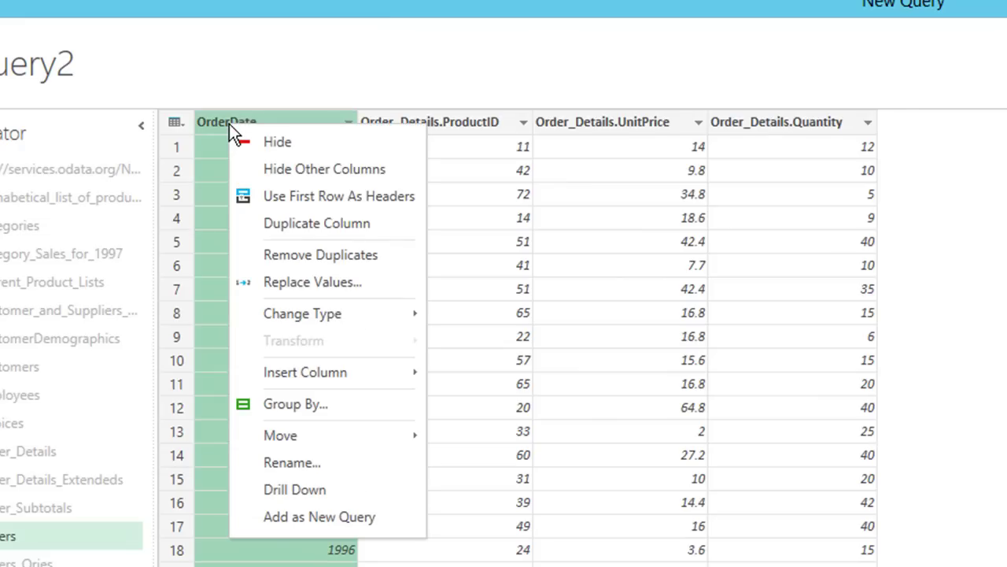
click(322, 463)
text(Year)
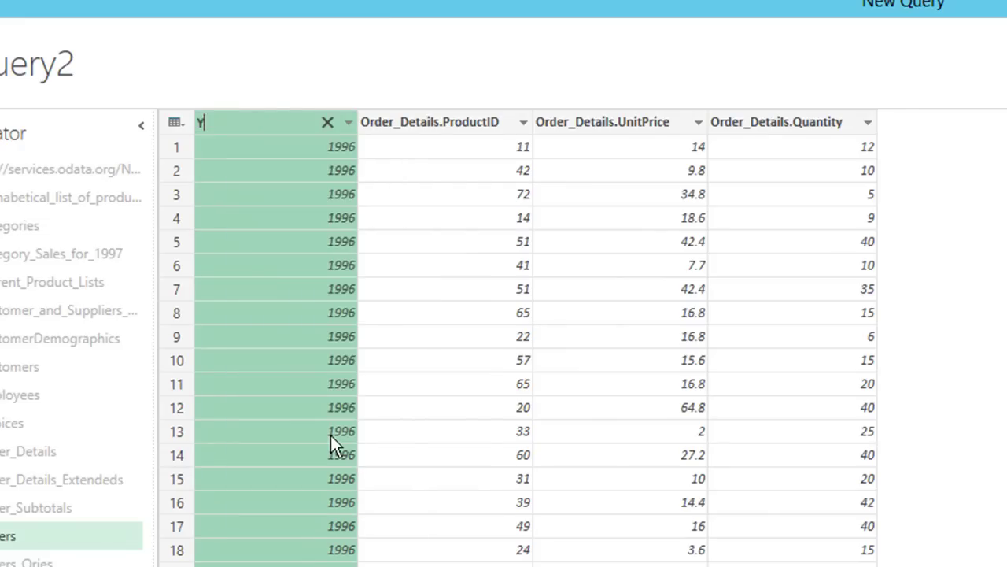
key(Return)
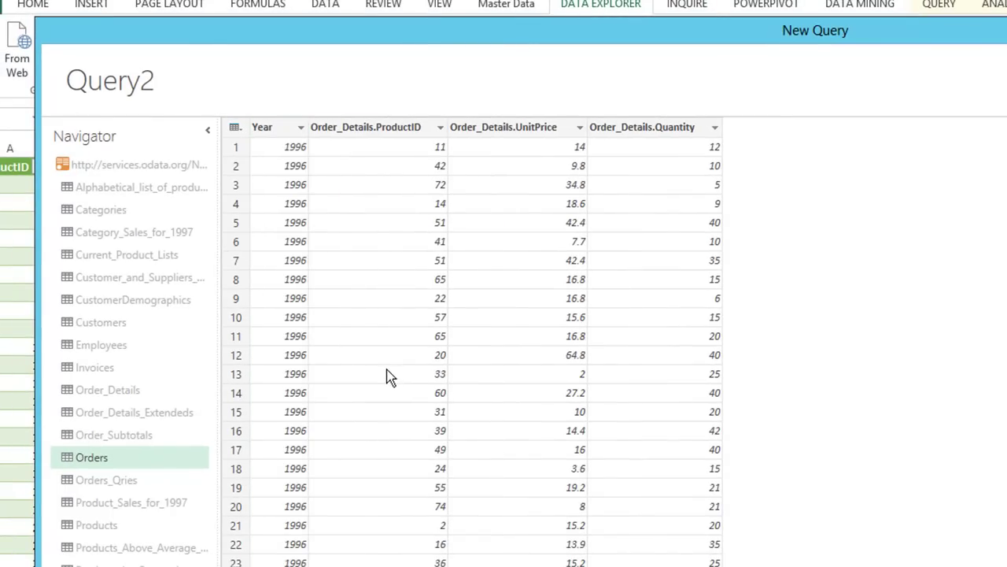
- Insert a custom column with the formula [Order_Details.UnitPrice]*[Order_Details.Quantity]
click(239, 129)
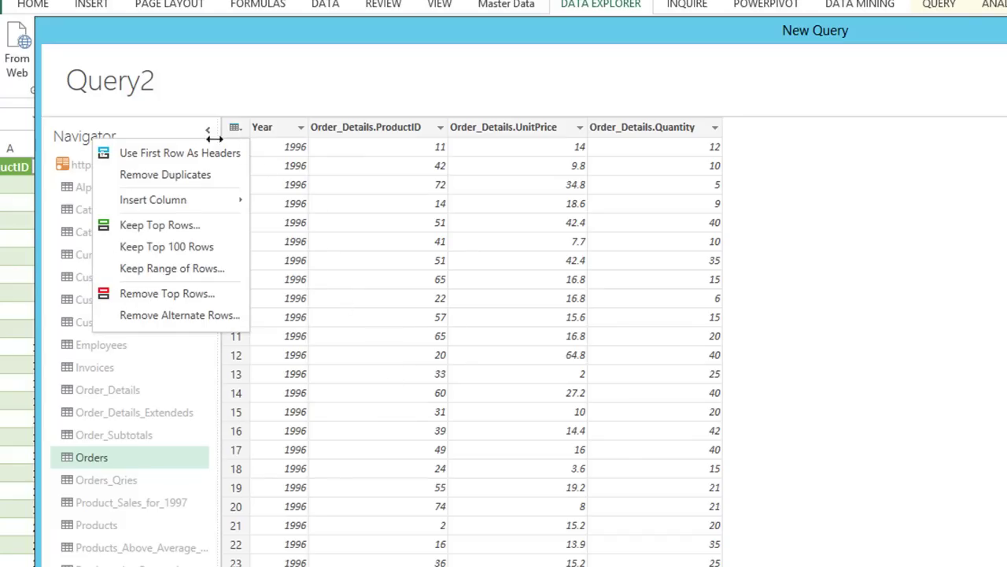
mouse_move(210, 203)
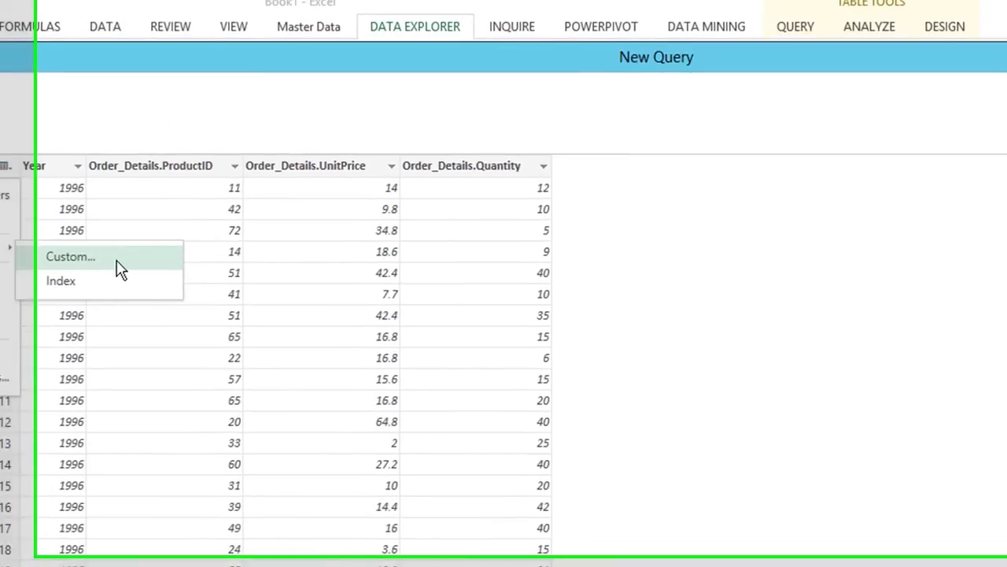
click(116, 266)
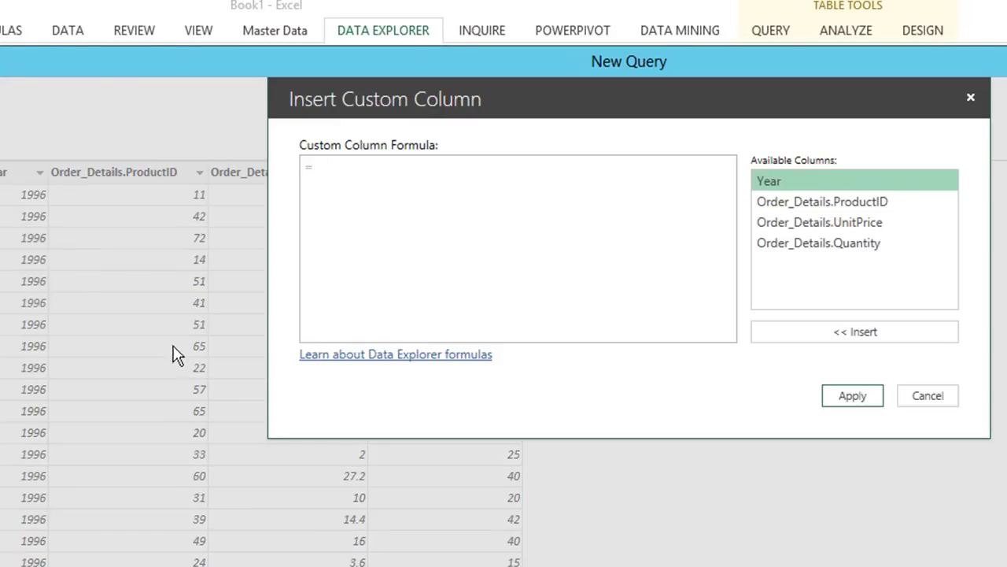
click(846, 225)
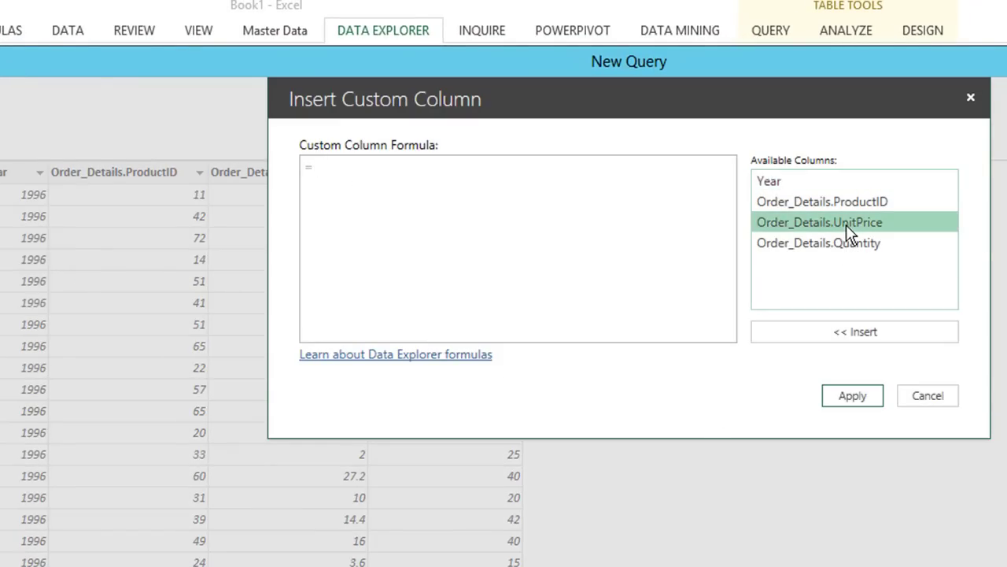
double_click(845, 224)
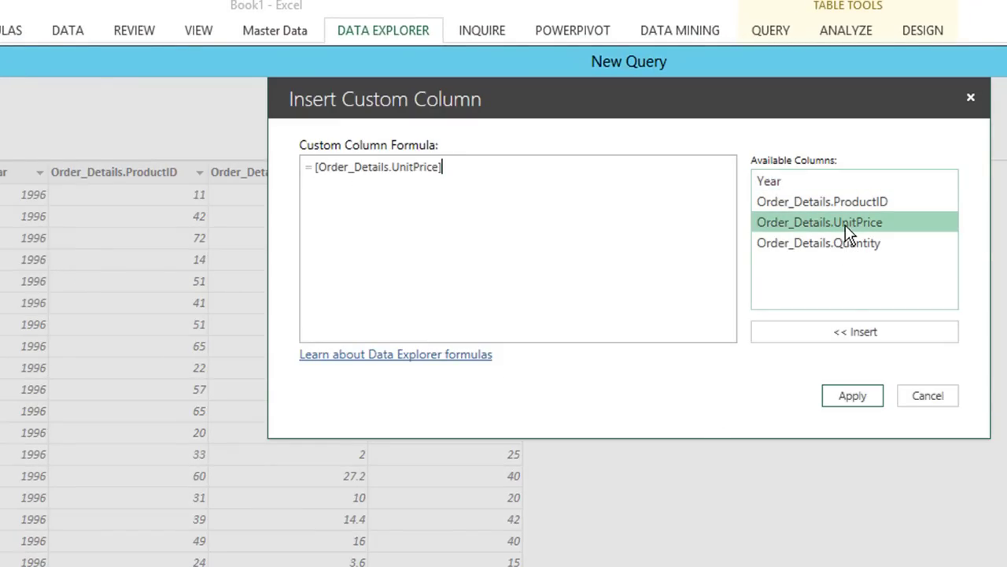
text(*)
click(842, 246)
double_click(842, 246)
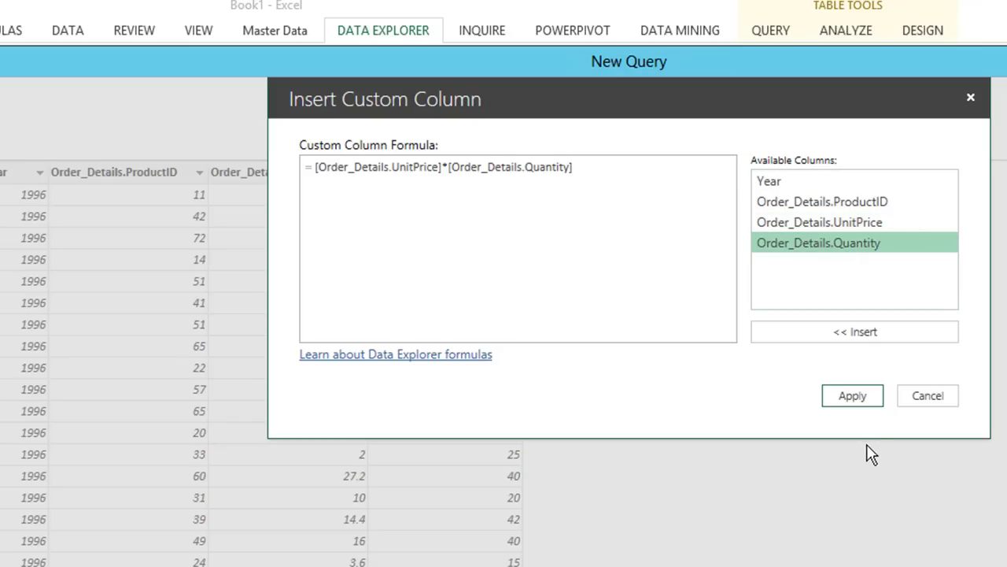
click(864, 397)
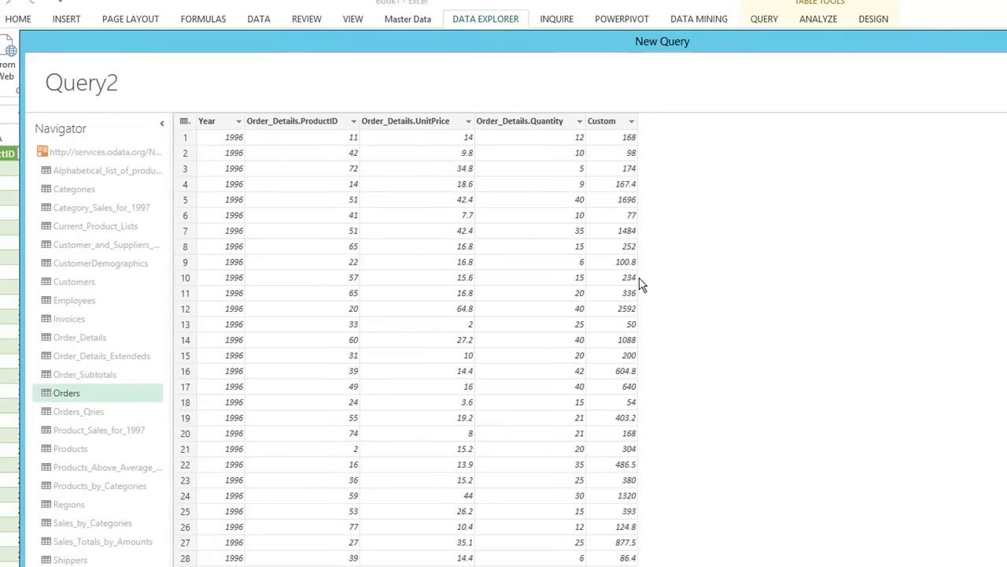
- Rename the Custom column as Total
double_click(602, 123)
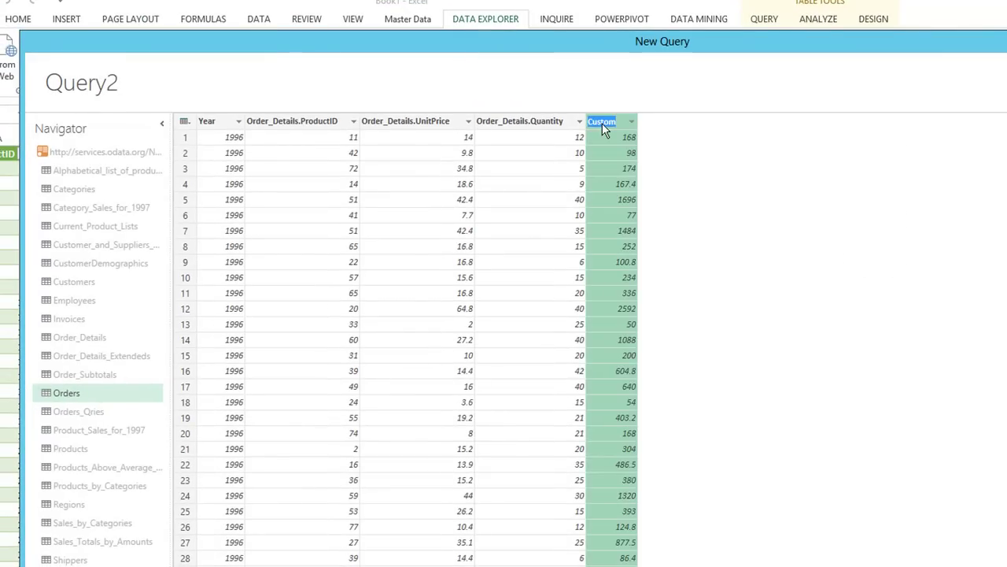
text(T)
key(Return)
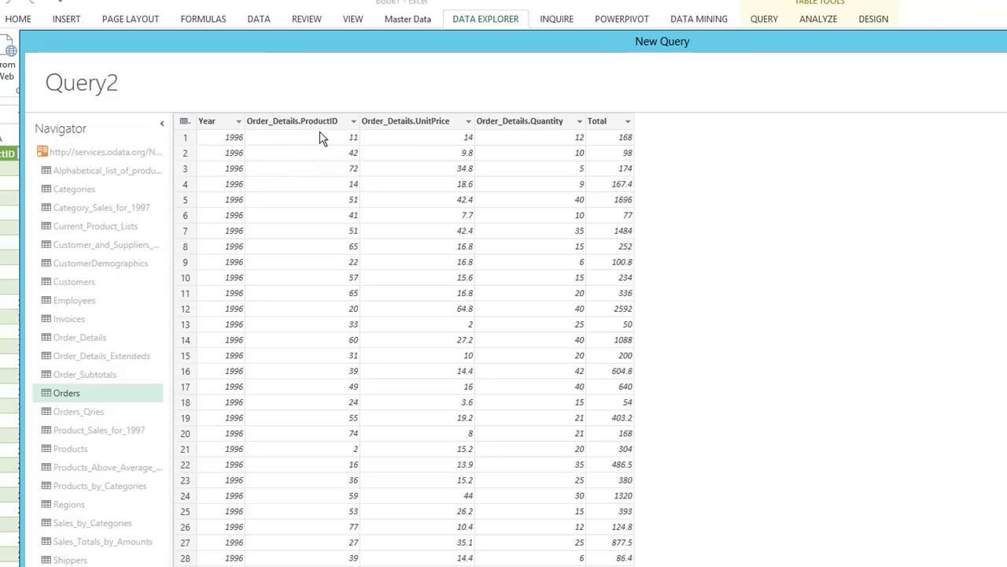
- Group the rows by Year and Order_Details.ProductID, with a new column Total Product holding the Sum of Total
click(212, 123)
ctrl+click(275, 126)
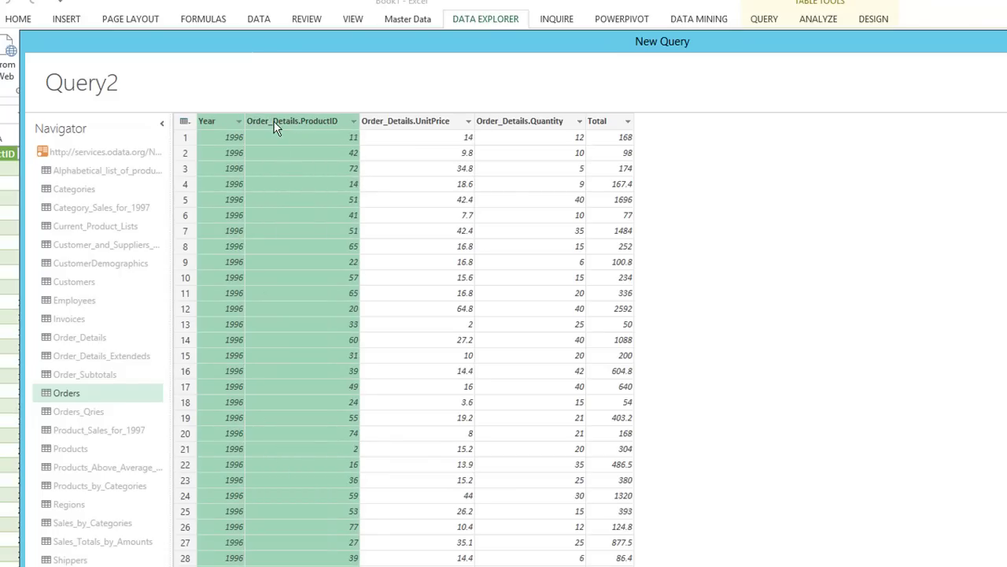
right_click(268, 125)
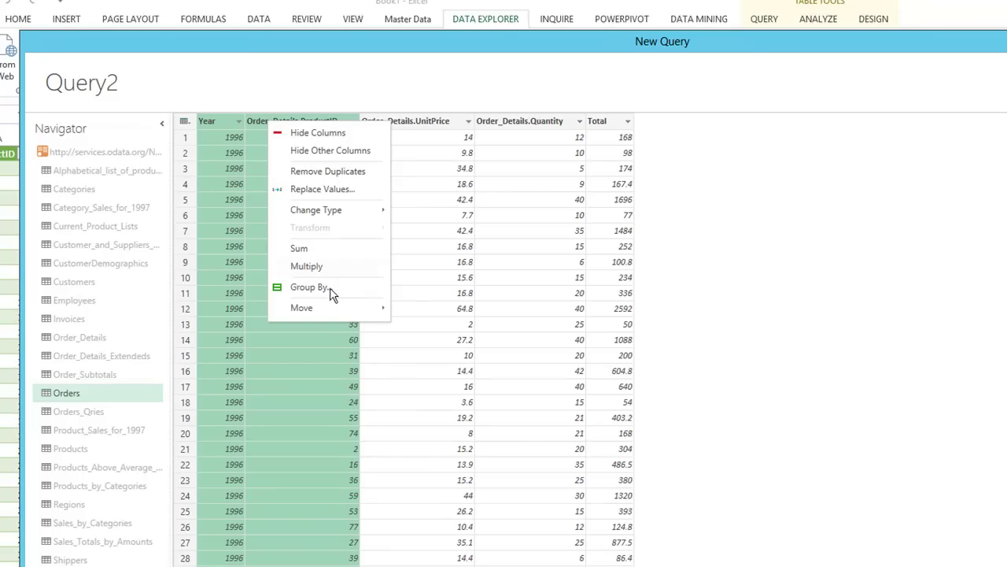
click(319, 287)
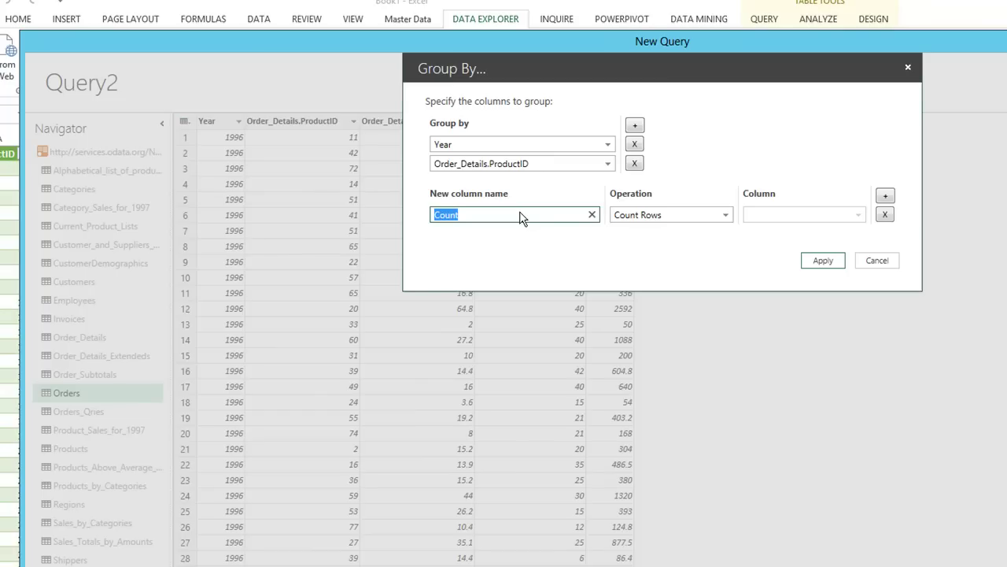
text(Total Product)
click(728, 217)
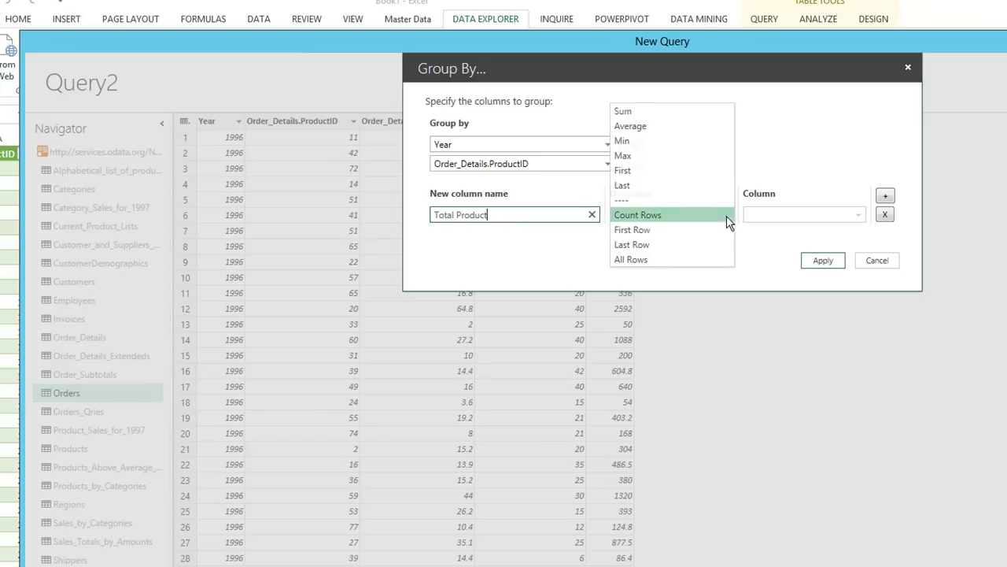
click(629, 112)
click(858, 219)
click(763, 289)
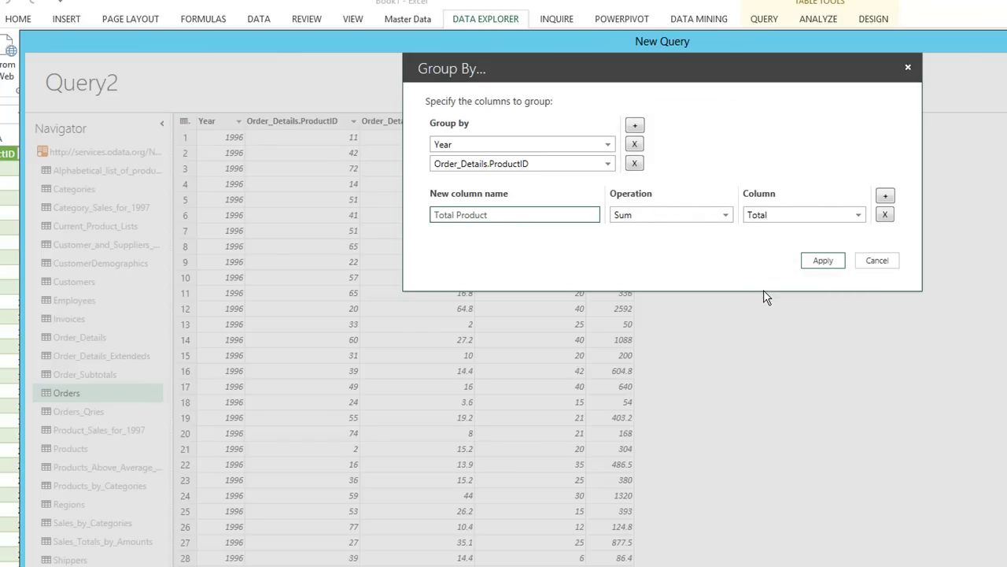
click(826, 261)
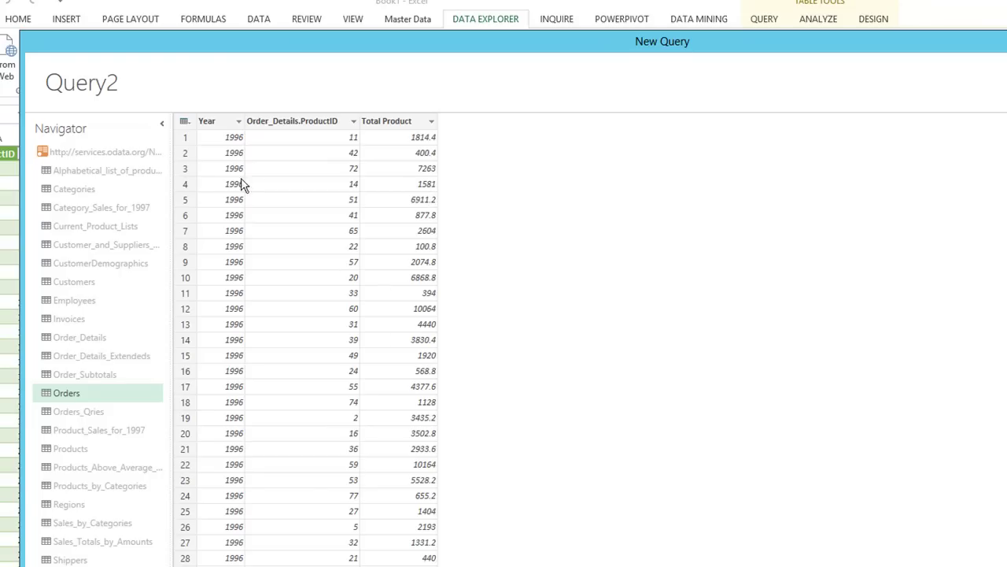
- Rename the order query Query2 as Total Produit
click(100, 89)
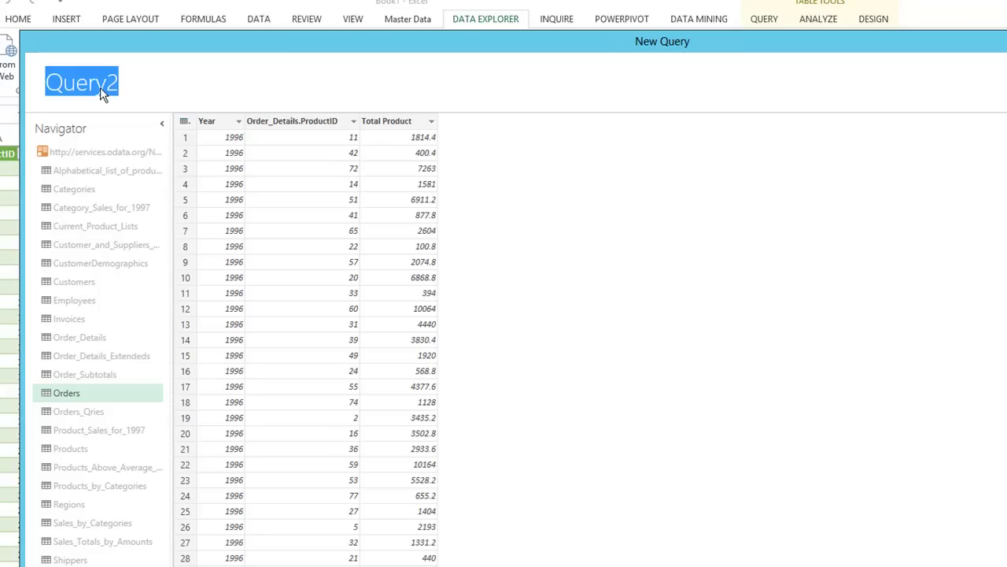
right_click(100, 89)
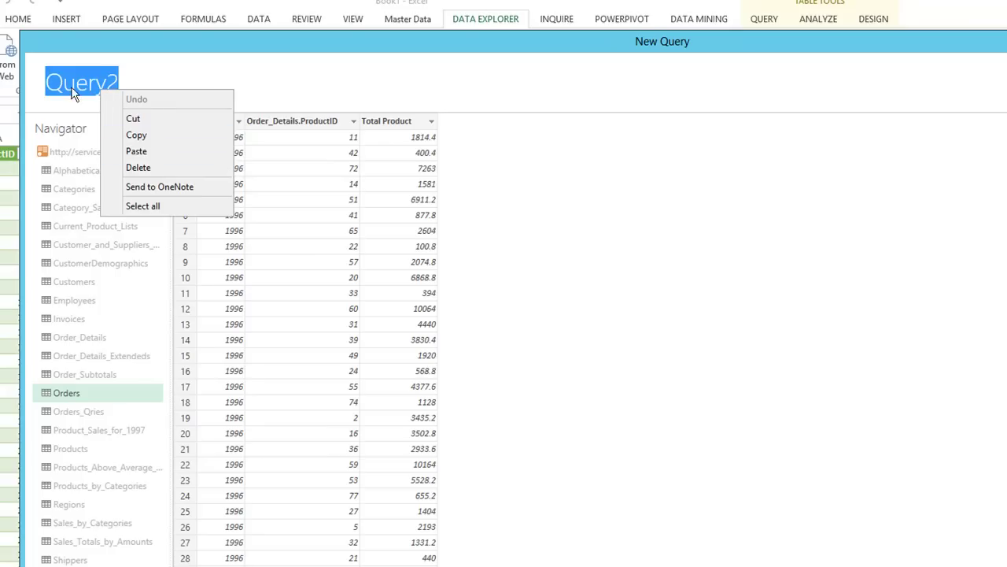
click(138, 135)
text(Total )
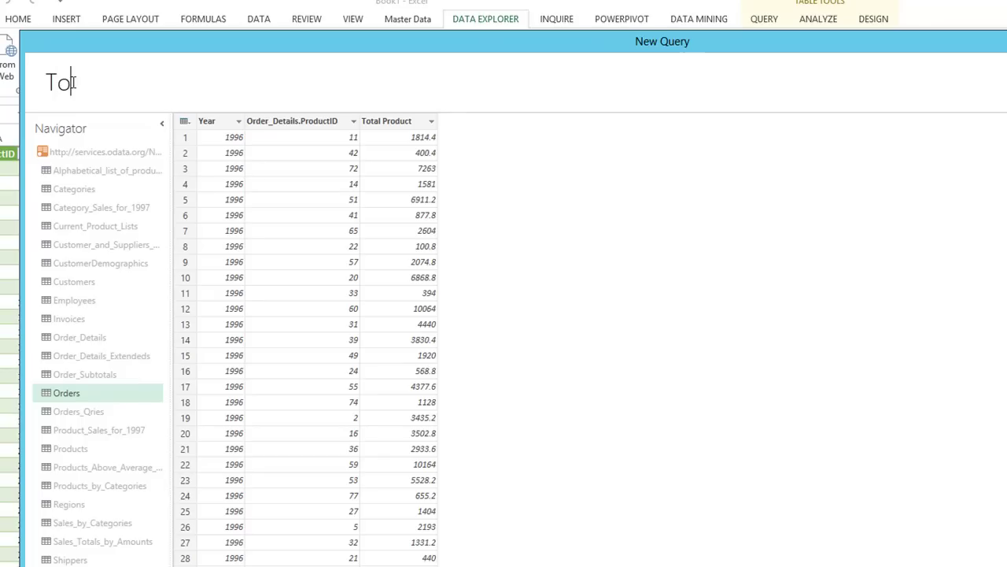
text(Produit)
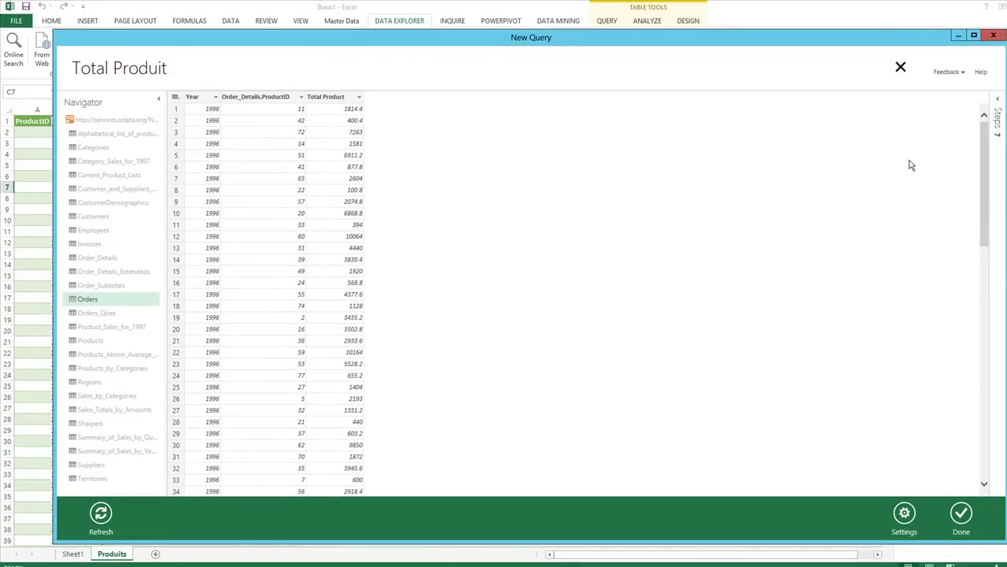
- Review the query's applied steps by previewing the data at RenamedColumns, ChangedType and GroupedRows
click(999, 102)
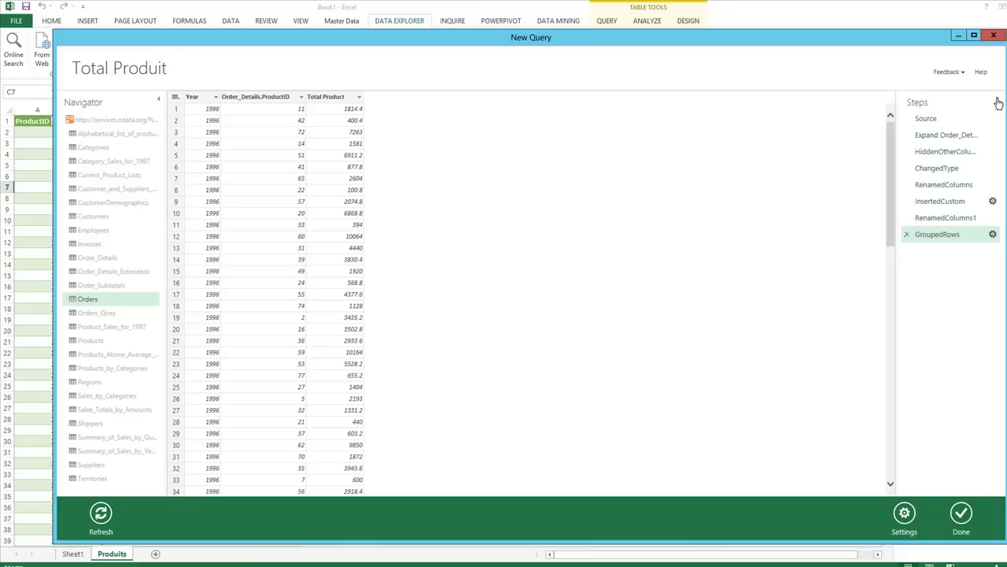
click(938, 185)
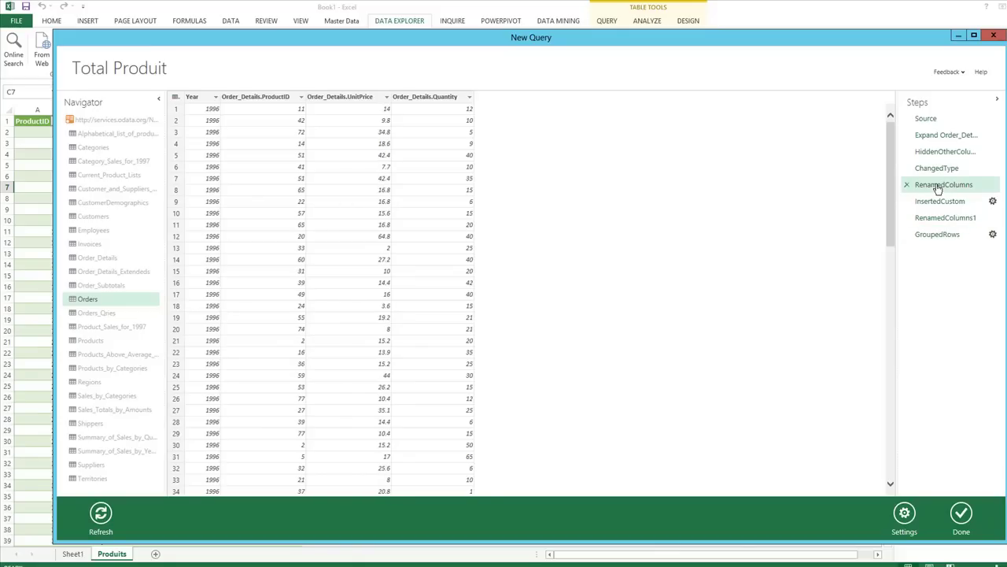
click(936, 170)
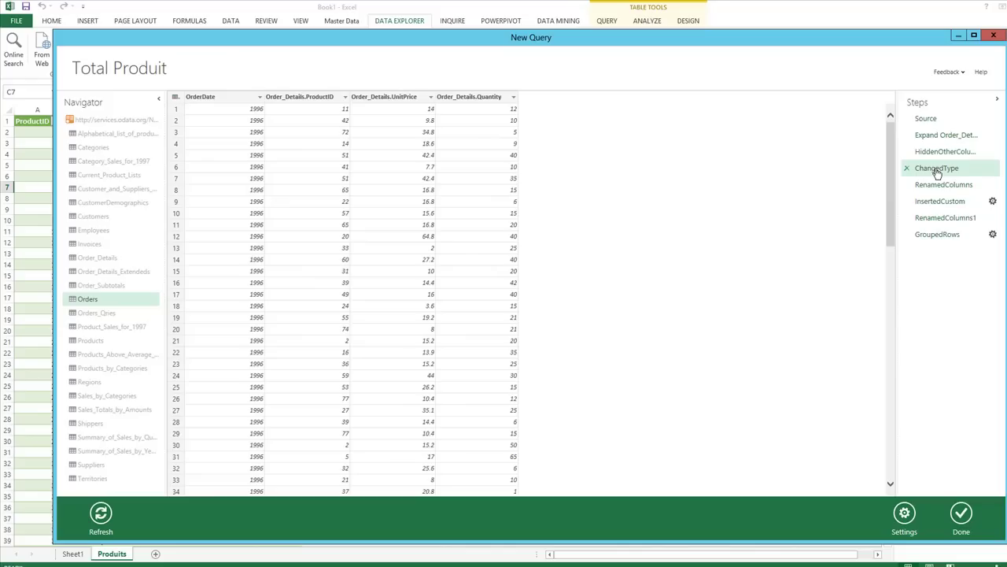
click(942, 239)
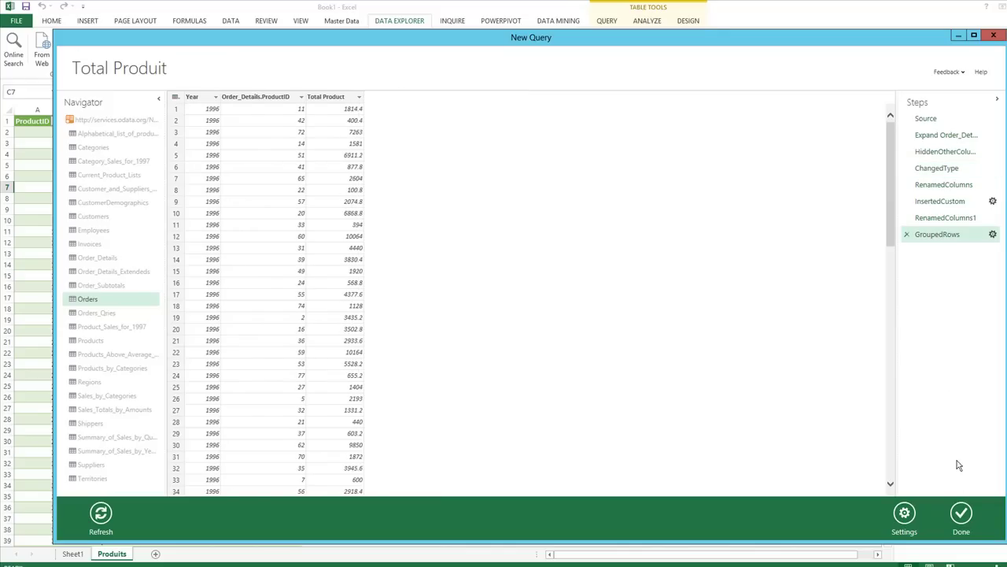
- Load the Total Produit query into a worksheet and rename that new sheet as Total
click(961, 518)
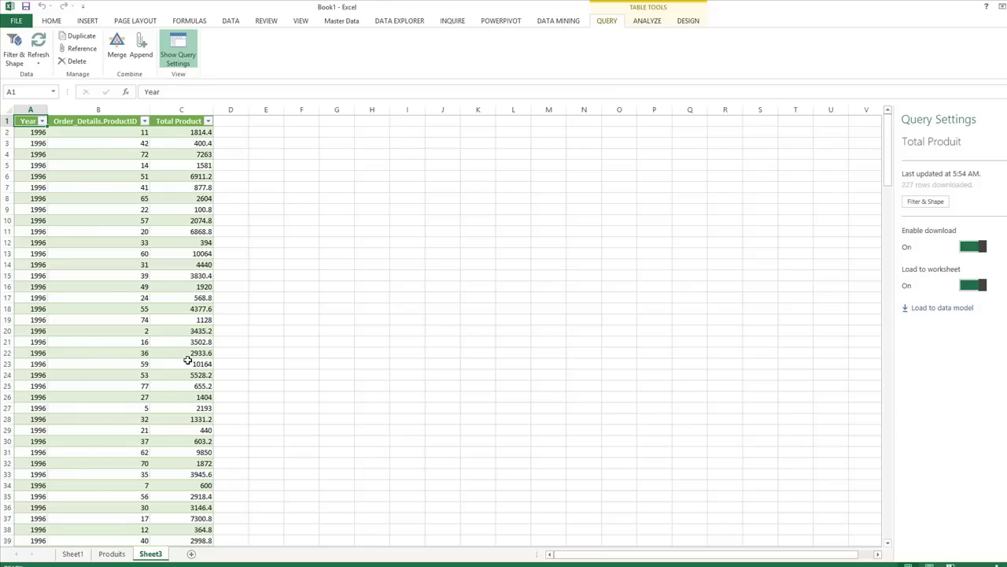
right_click(155, 555)
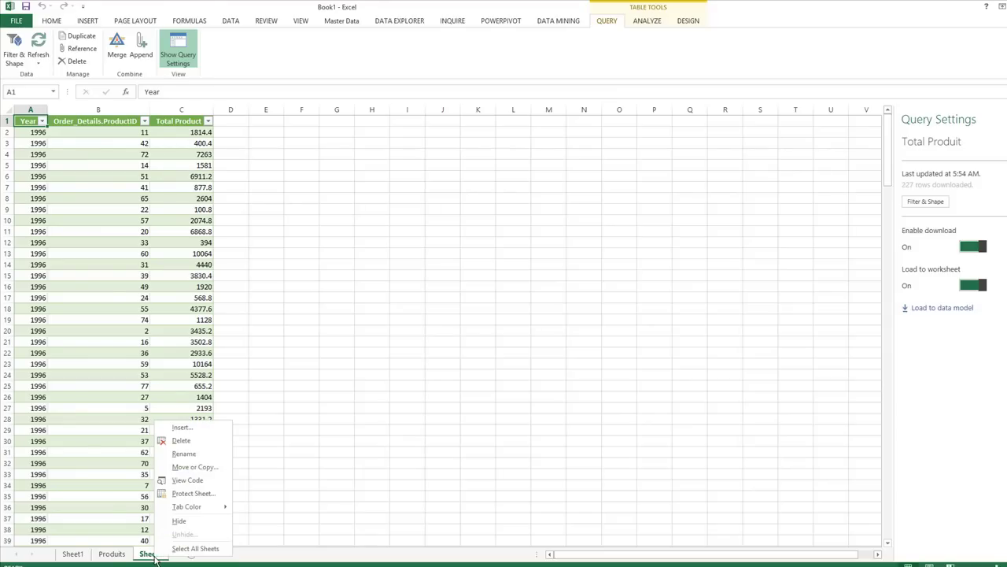
click(209, 456)
text(Total)
key(Return)
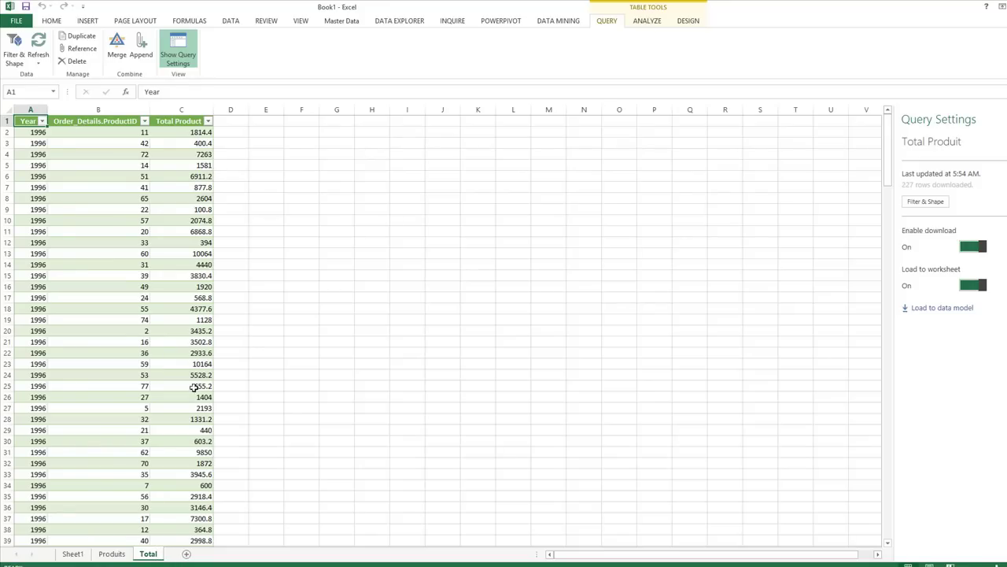
click(125, 320)
click(114, 556)
click(146, 555)
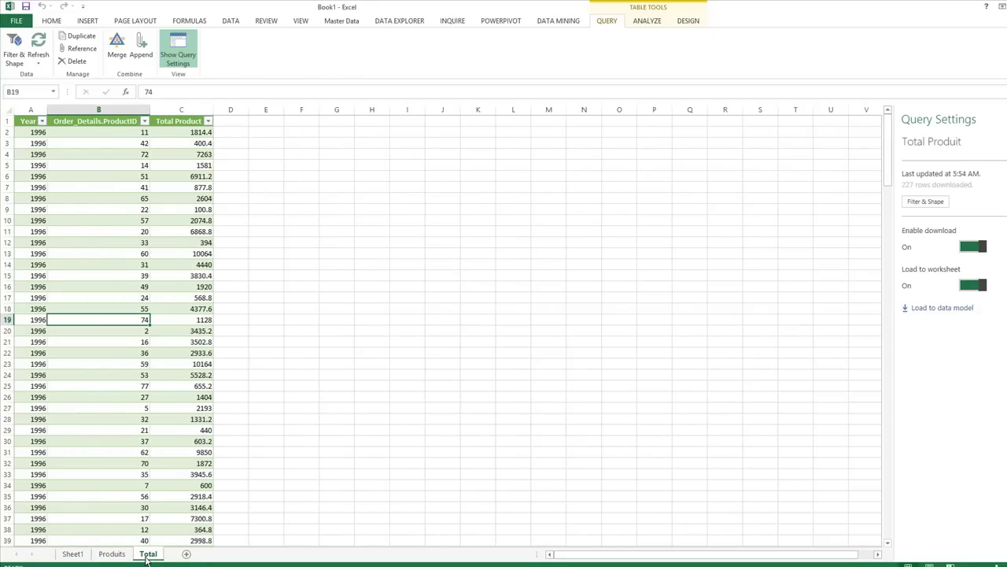
click(128, 384)
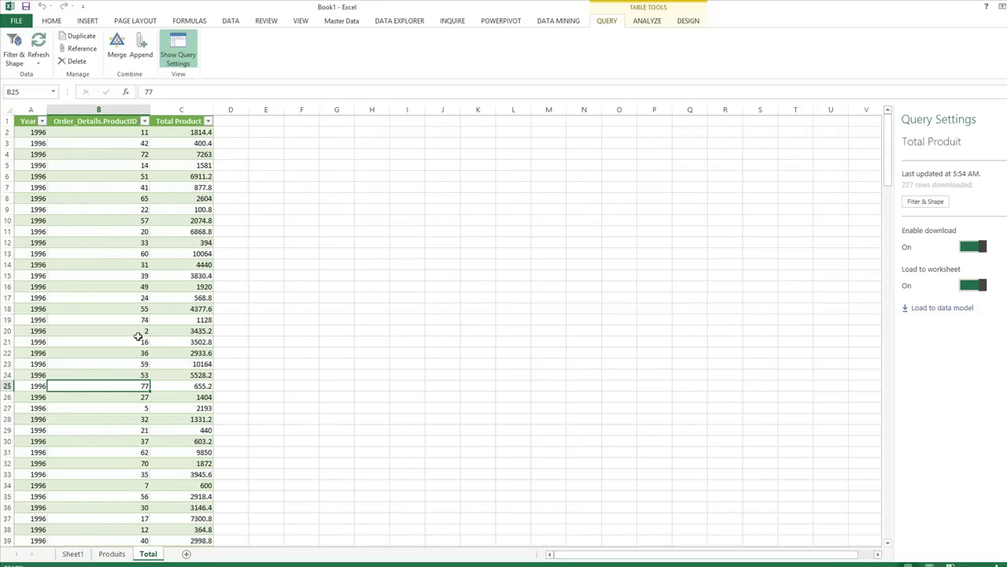
- Merge Query1 from the Produits sheet with the Total Produit query, matching ProductID to Order_Details.ProductID
click(111, 554)
click(103, 199)
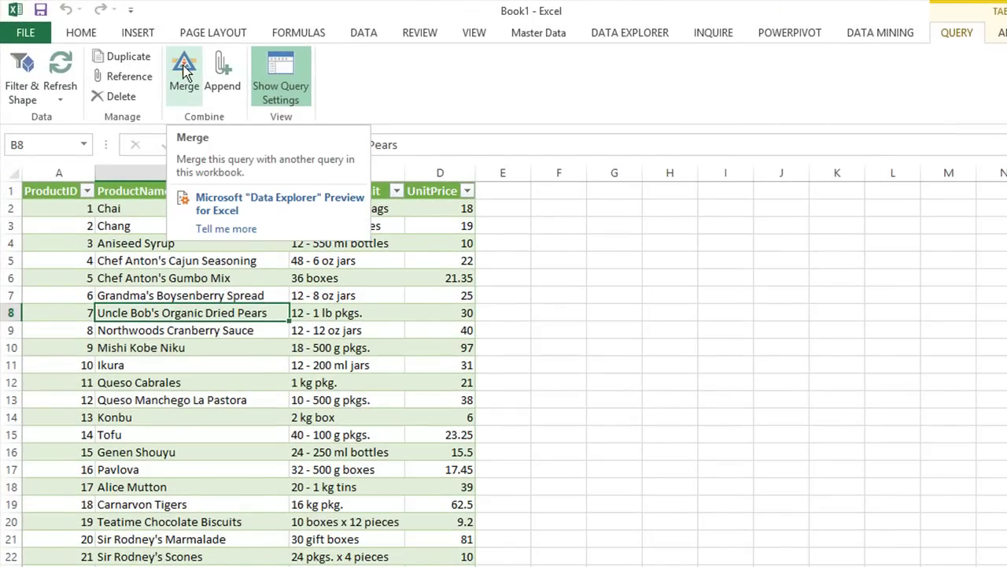
click(184, 71)
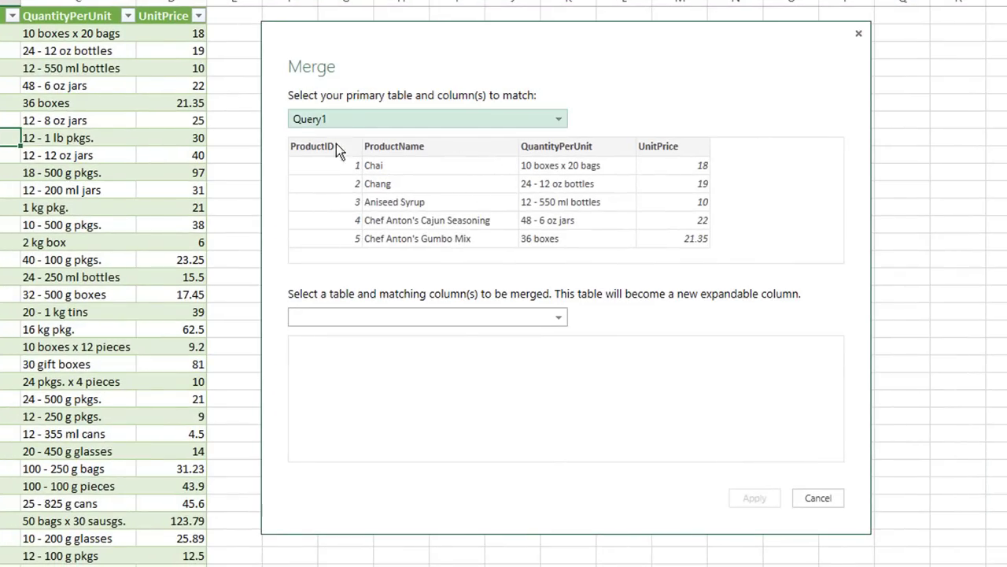
click(558, 316)
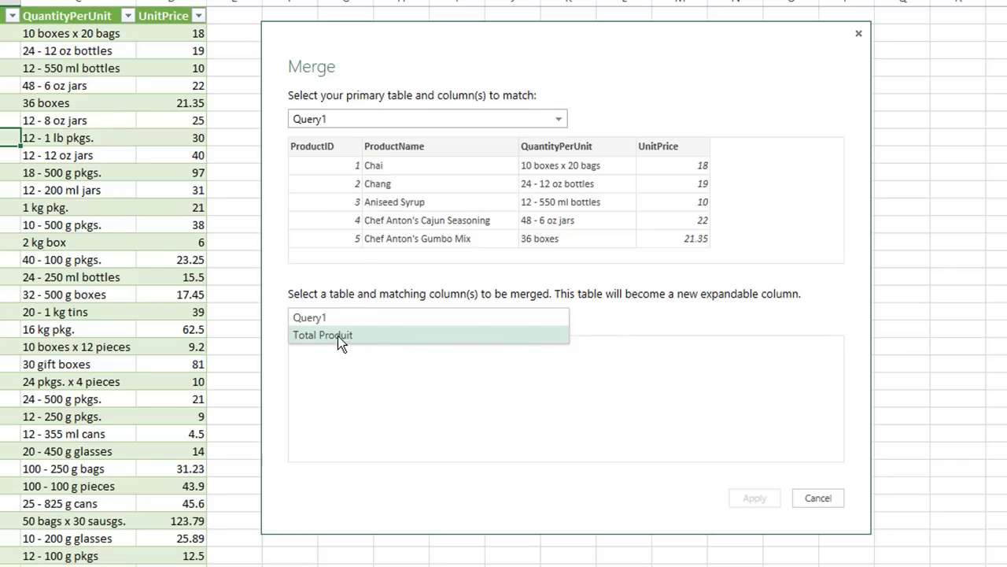
click(340, 345)
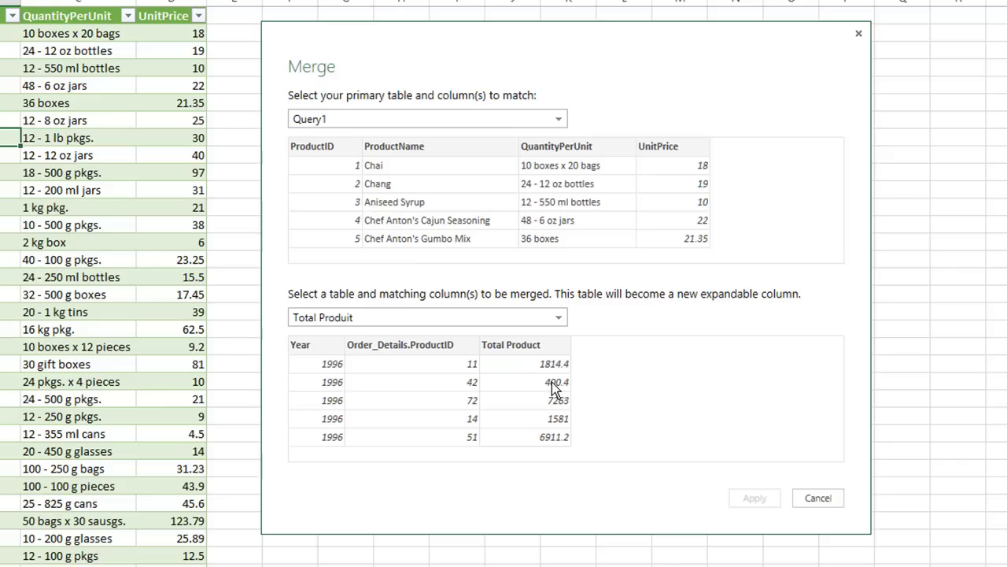
click(318, 146)
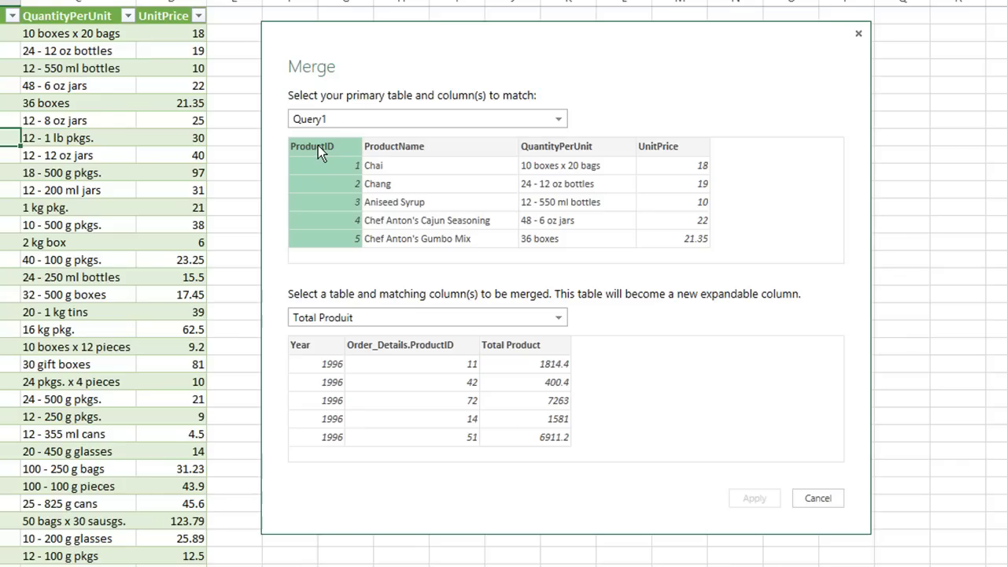
click(402, 346)
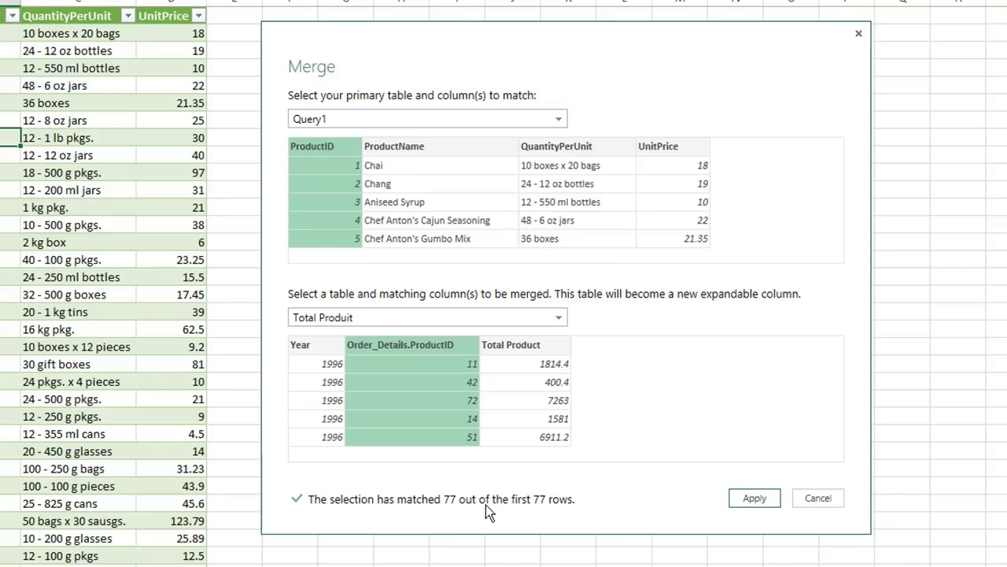
click(754, 502)
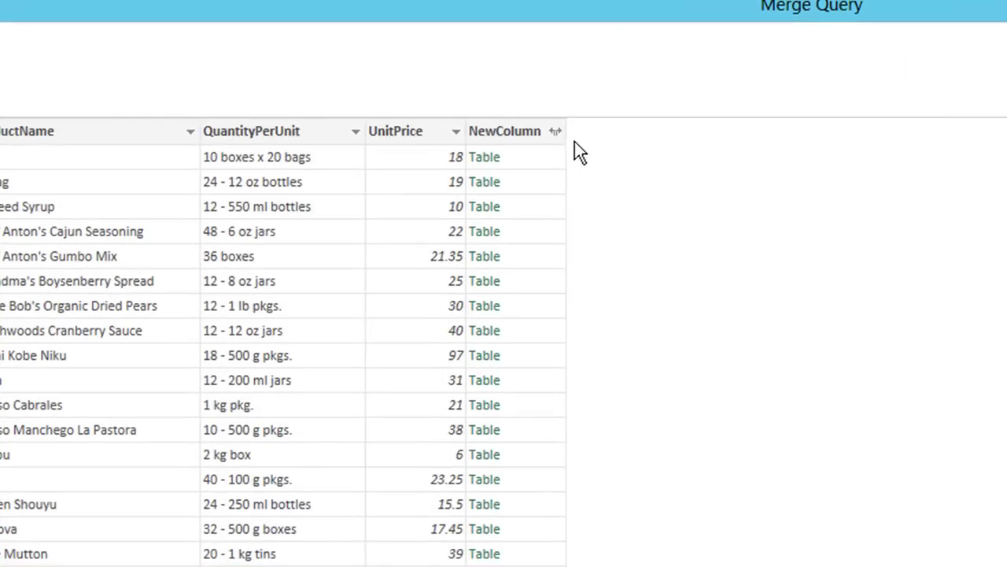
- Expand NewColumn in the merged query to include only the Year and Total Product columns
click(408, 96)
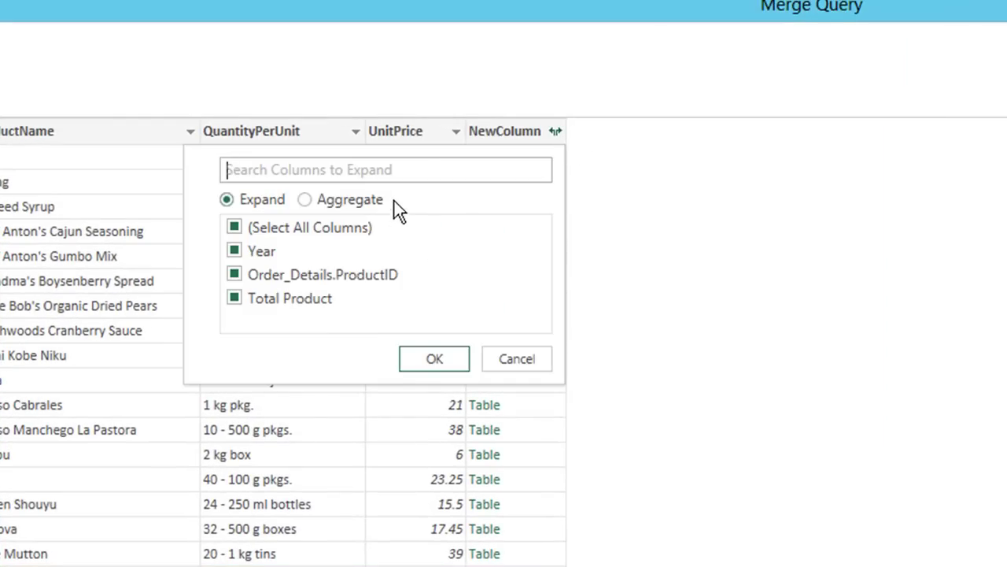
click(229, 226)
click(235, 251)
click(431, 360)
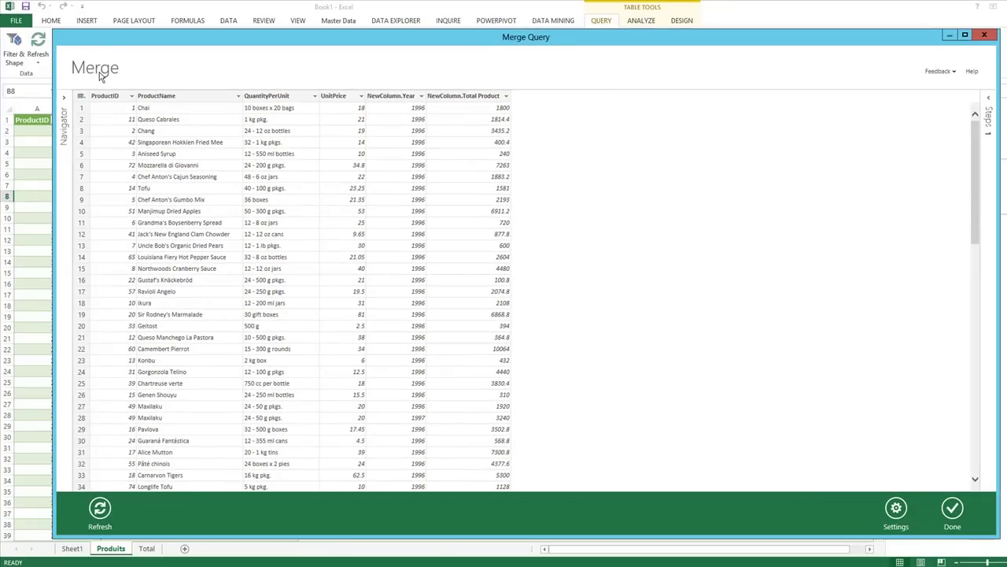
- Rename the merged query as Total Produit par année
double_click(96, 69)
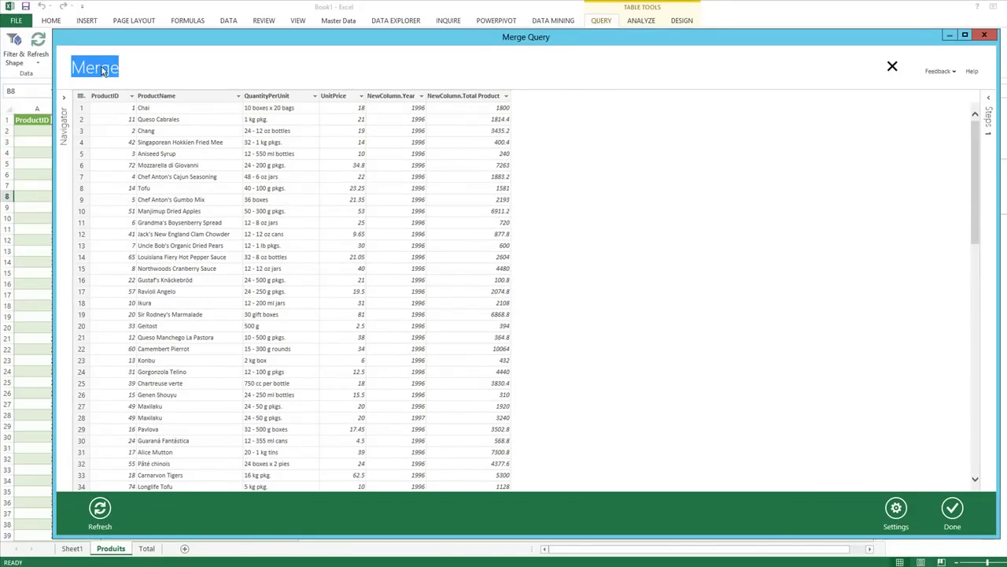
text(Total Produit)
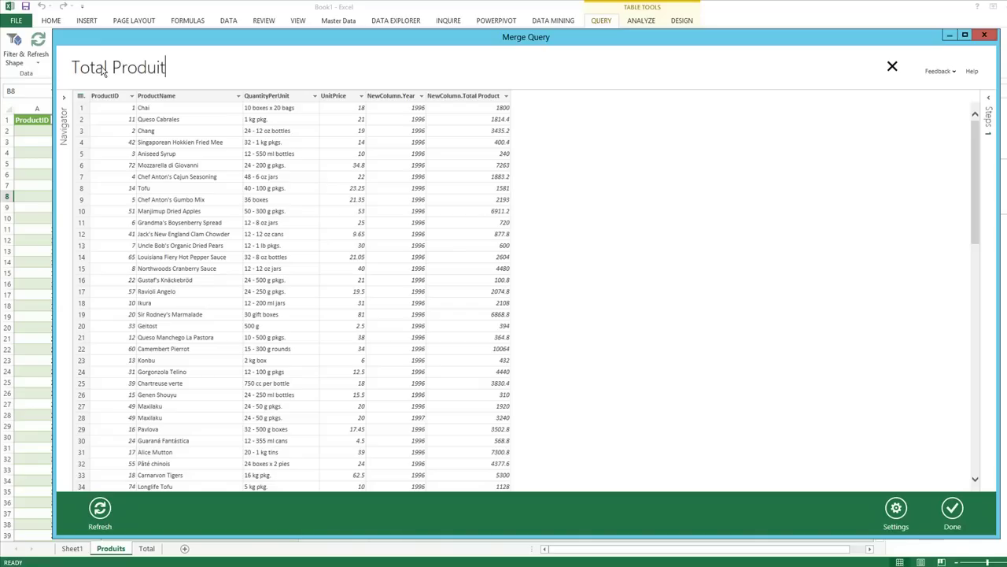
text( par année)
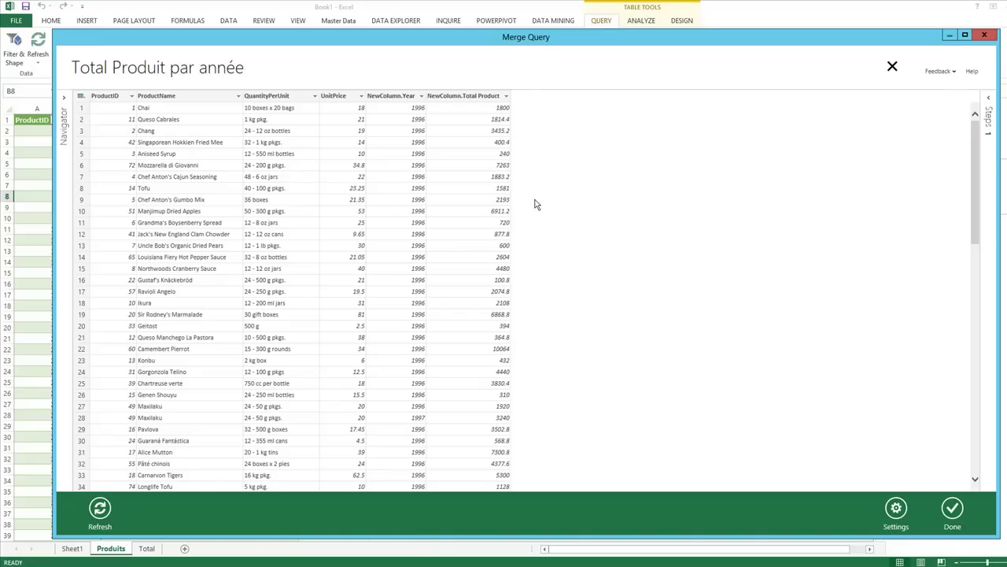
- Load the merged query into a new worksheet and into the data model
click(953, 510)
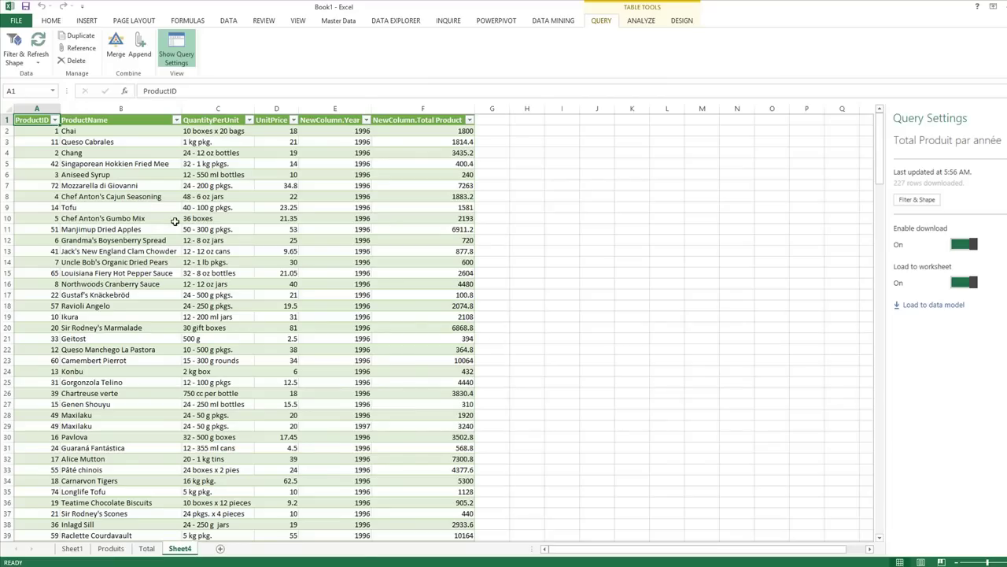
click(104, 211)
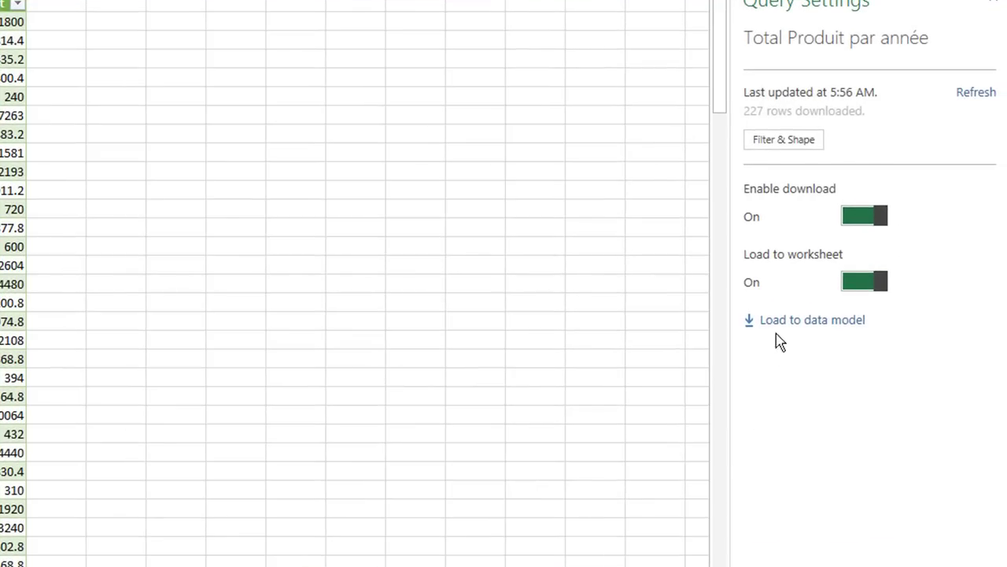
click(814, 320)
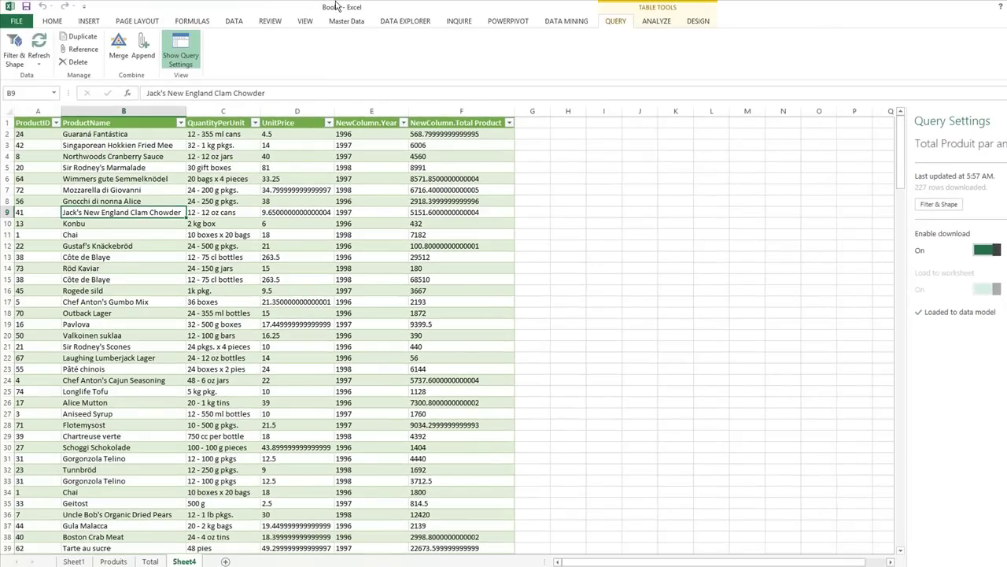
- Open the data model in the PowerPivot window, maximize it and examine the loaded query table
click(512, 22)
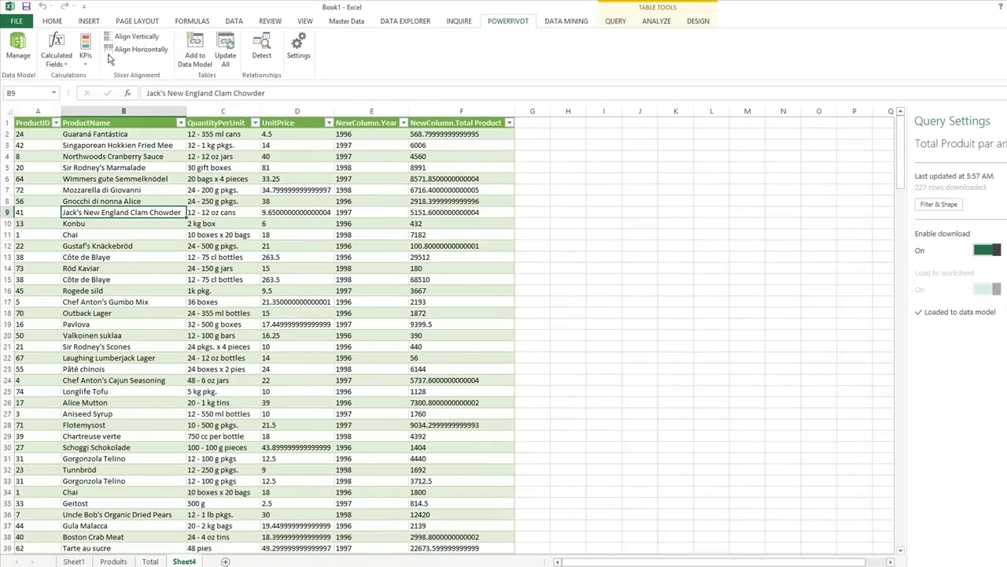
click(11, 52)
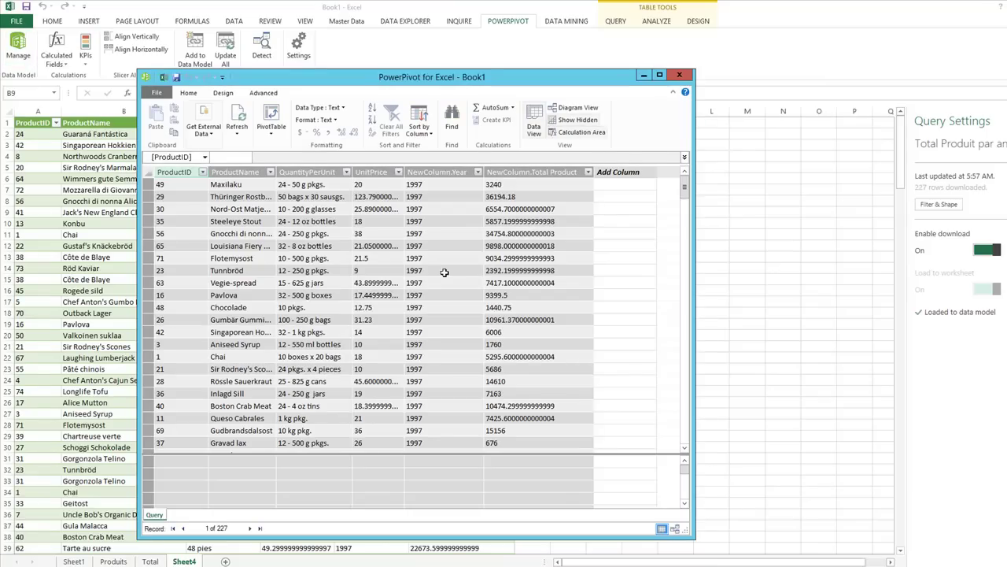
click(659, 75)
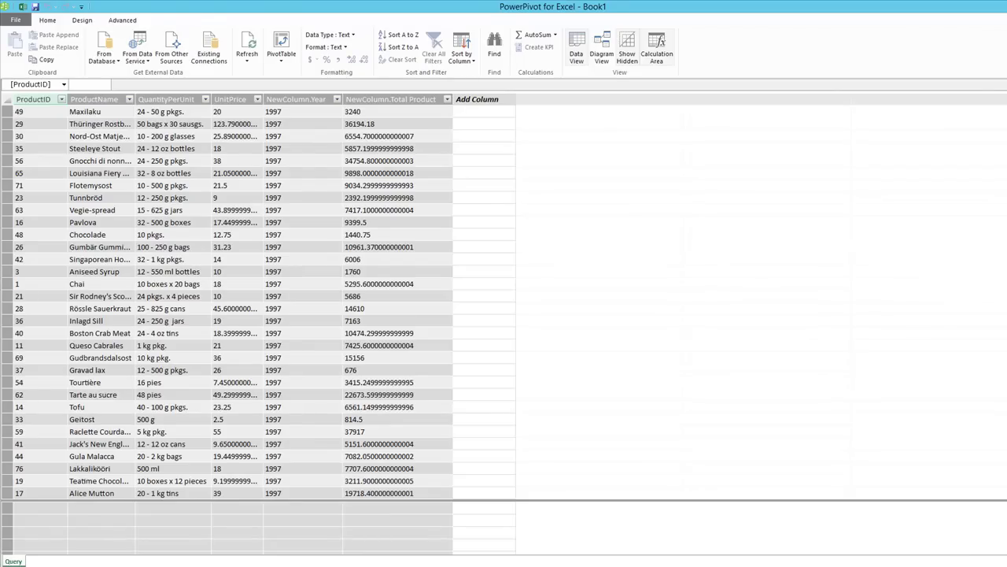
- Switch back to the Excel workbook and start inserting a Power View report from the merged product table
key(alt+Tab)
click(325, 248)
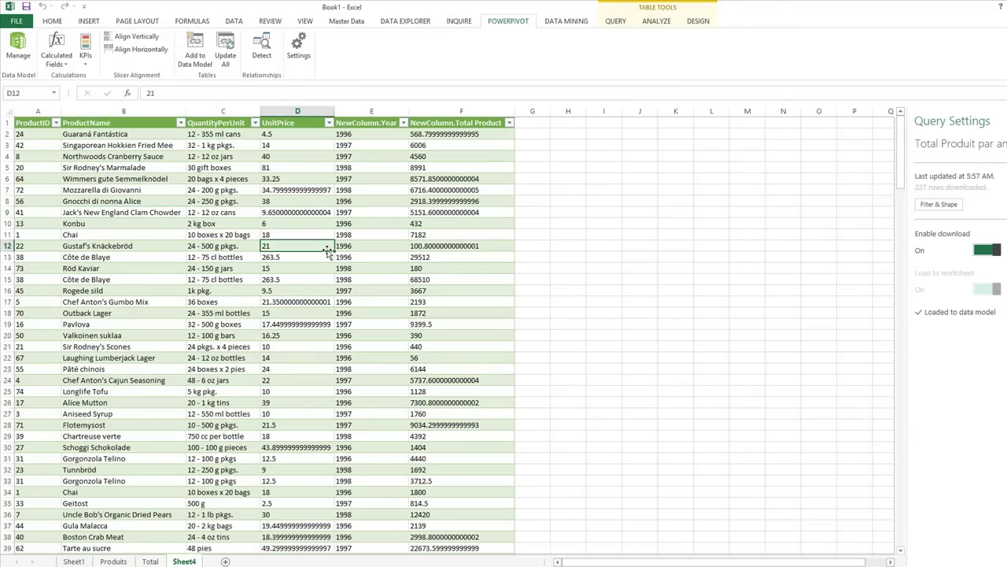
click(89, 21)
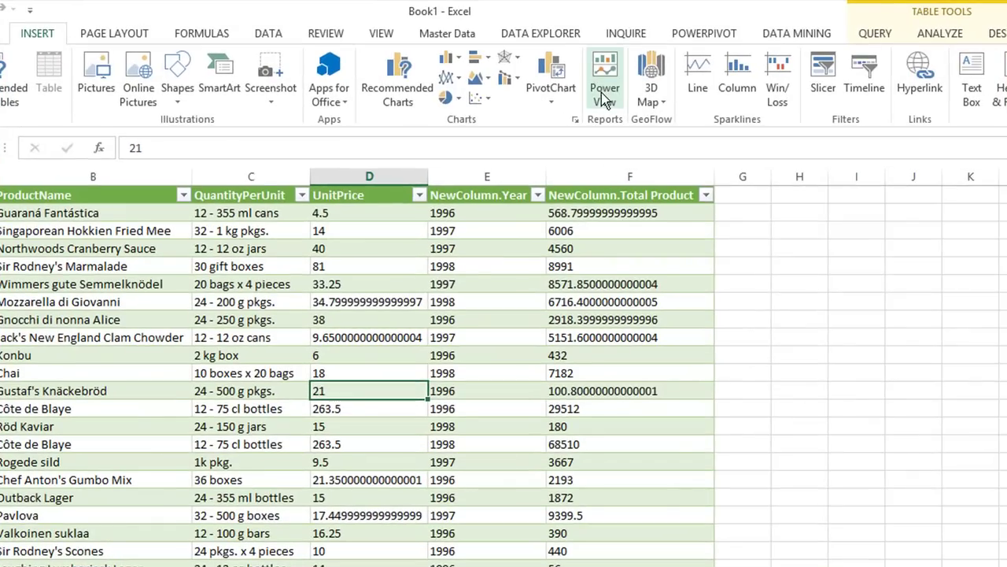